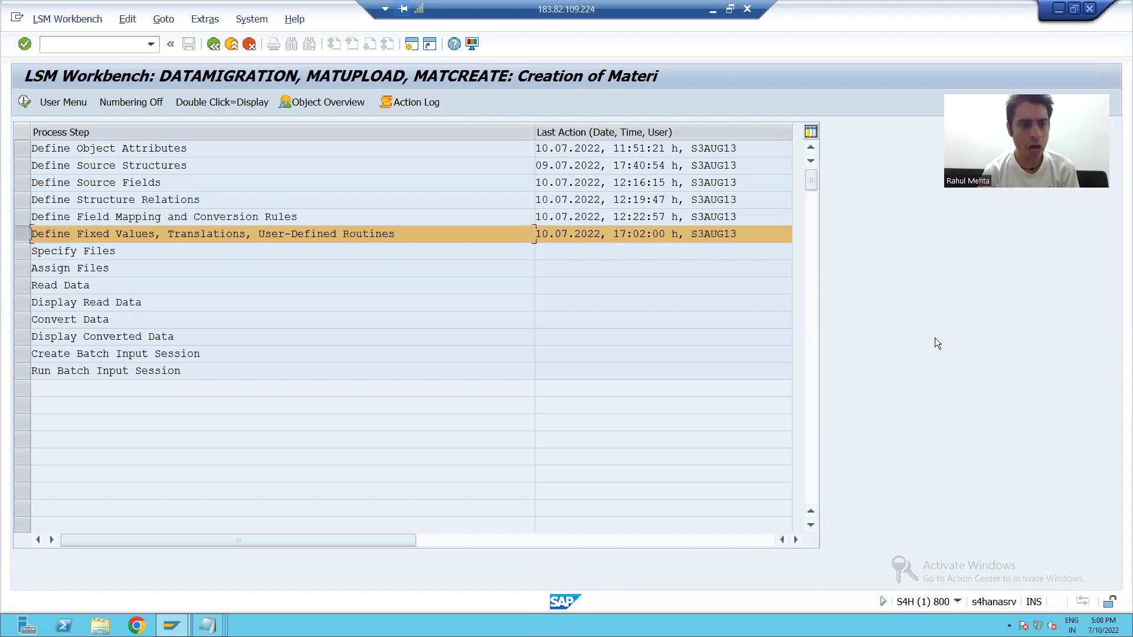
- Select the Specify Files process step, and open the Legacy Materials text file from the desktop
{"action": "left_click", "coordinate": [23, 220]}
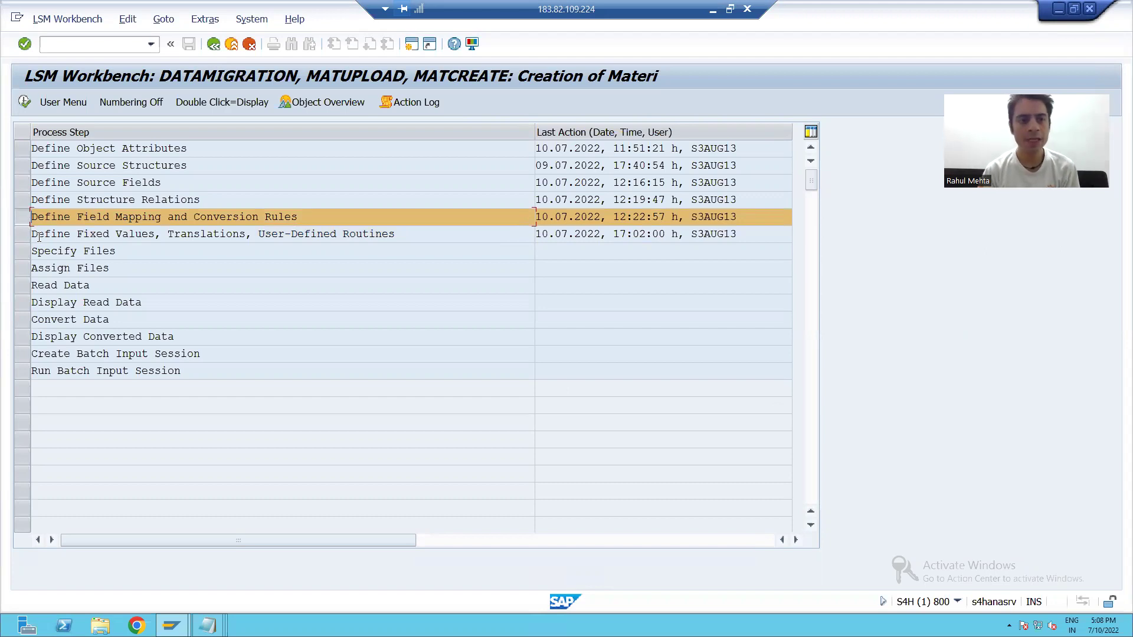
{"action": "left_click", "coordinate": [26, 235]}
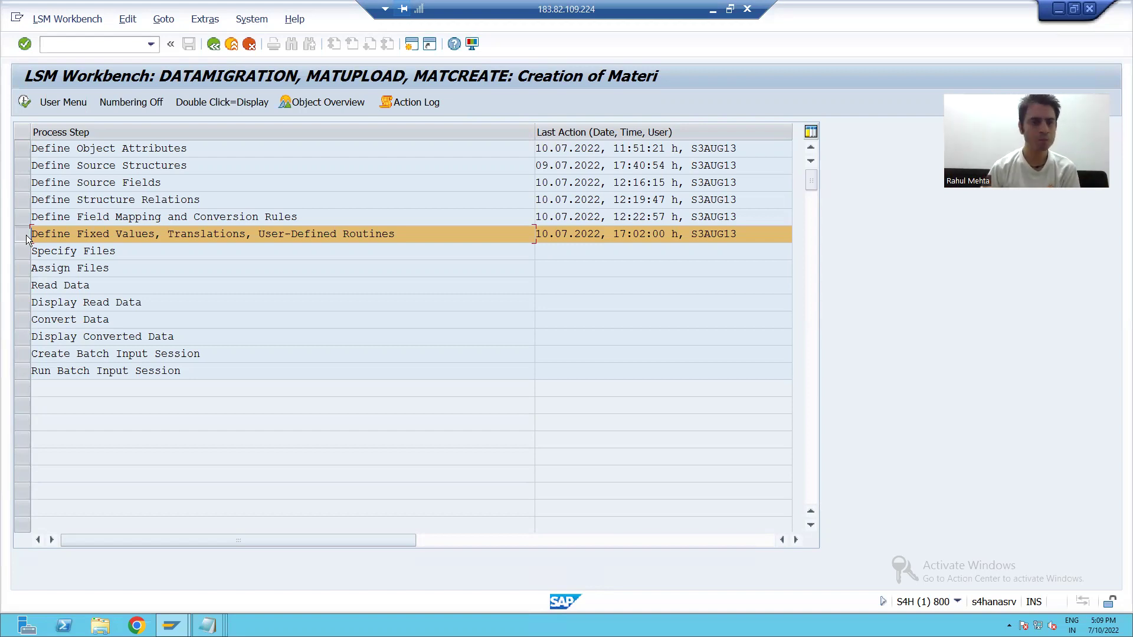
{"action": "left_click", "coordinate": [26, 251]}
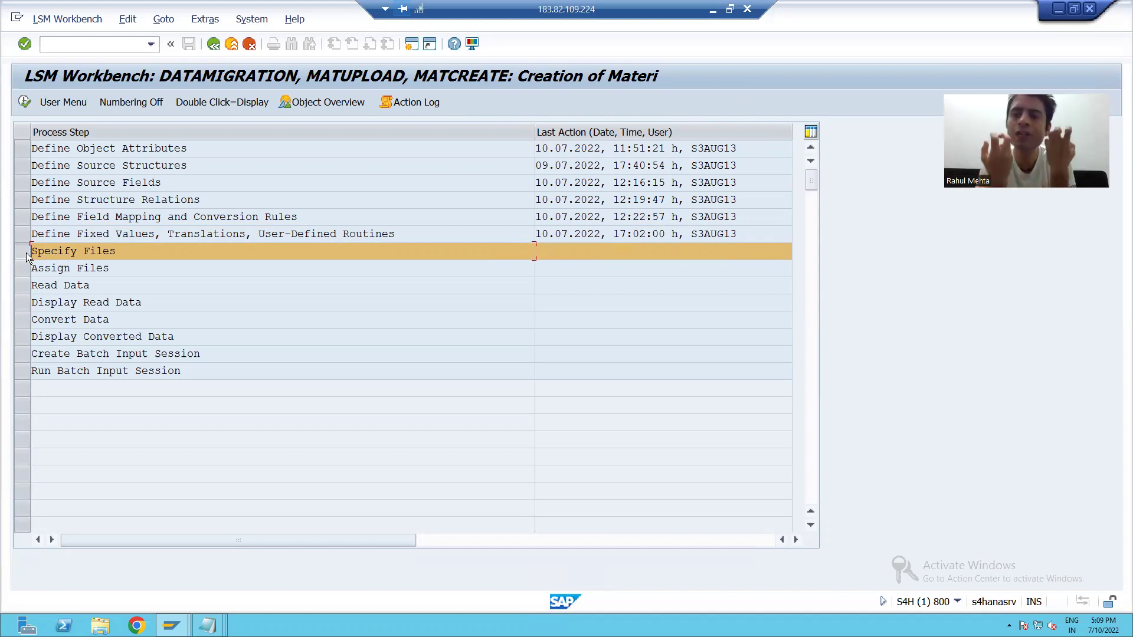
{"action": "key", "text": "super+d"}
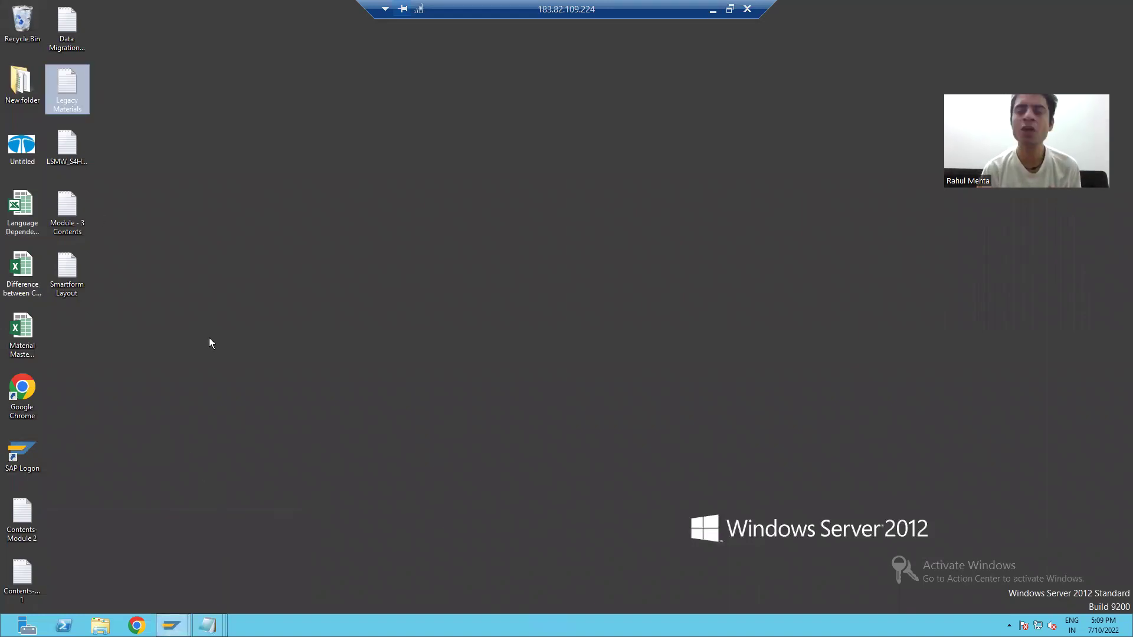
{"action": "double_click", "coordinate": [68, 69]}
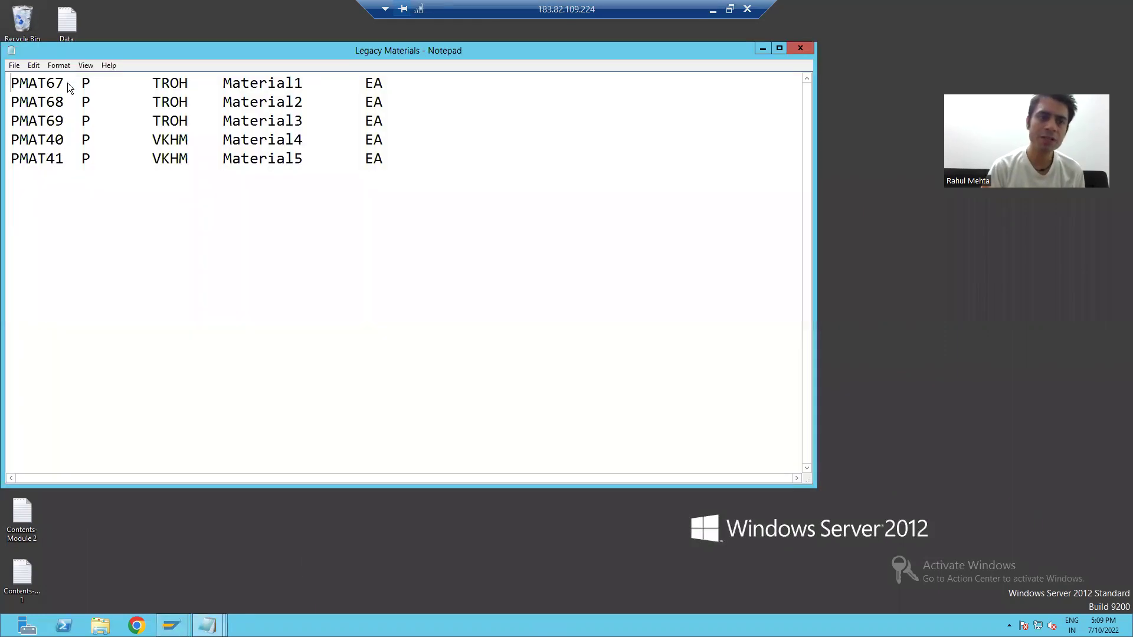
- Change the material numbers in the first two rows to PMAT80 and PMAT81
{"action": "left_click", "coordinate": [63, 83]}
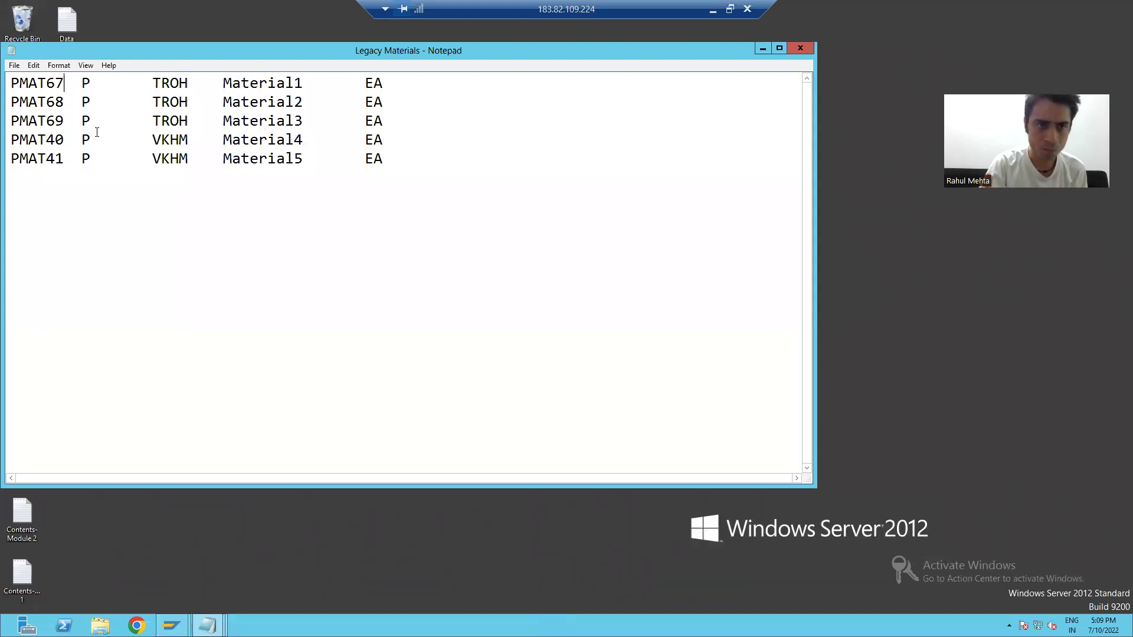
{"action": "key", "text": "BackSpace"}
{"action": "key", "text": "BackSpace"}
{"action": "type", "text": "80"}
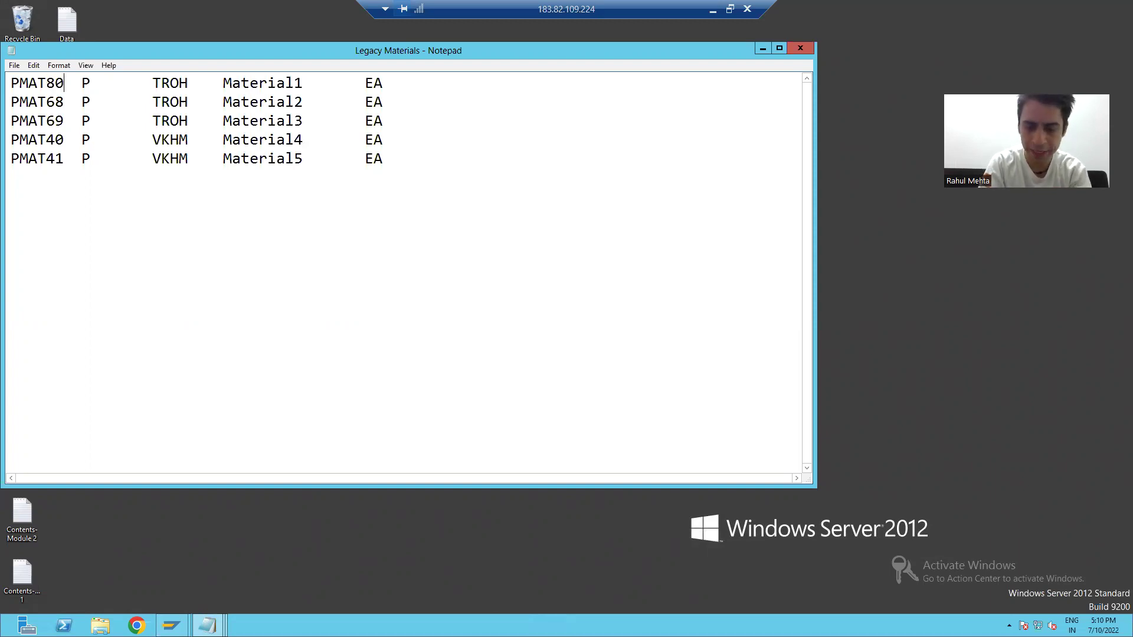
{"action": "left_click", "coordinate": [64, 102]}
{"action": "key", "text": "BackSpace"}
{"action": "key", "text": "BackSpace"}
{"action": "type", "text": "81"}
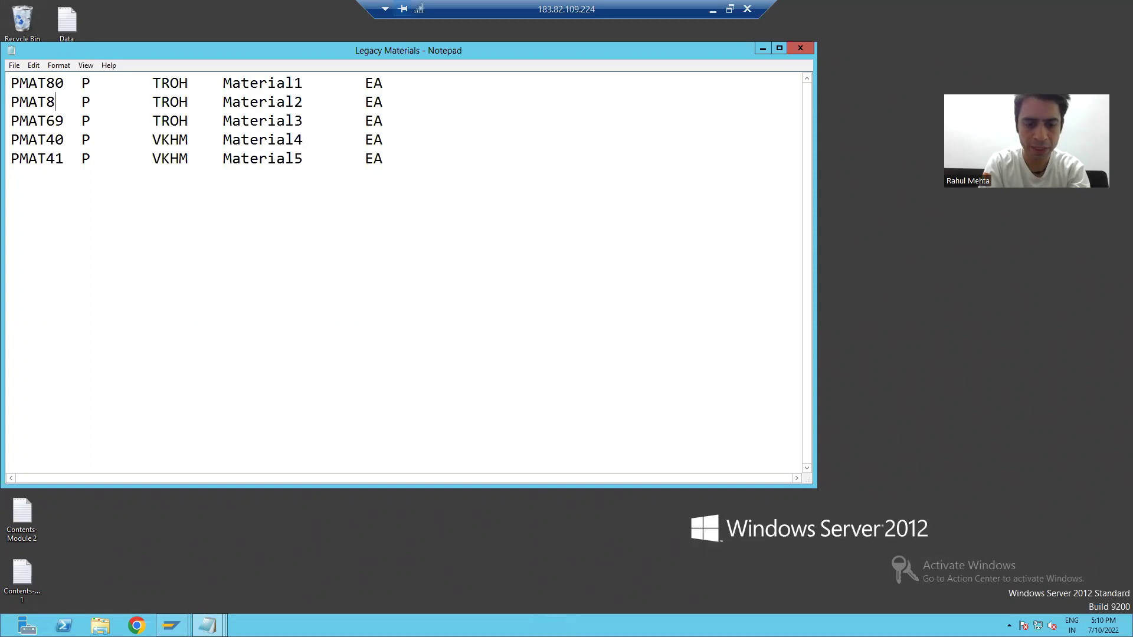
- Change the material numbers in the remaining three rows to PMAT82, PMAT83 and PMAT84
{"action": "key", "text": "Down"}
{"action": "key", "text": "BackSpace"}
{"action": "key", "text": "BackSpace"}
{"action": "type", "text": "82"}
{"action": "key", "text": "Down"}
{"action": "key", "text": "BackSpace"}
{"action": "key", "text": "BackSpace"}
{"action": "type", "text": "83"}
{"action": "key", "text": "Down"}
{"action": "key", "text": "BackSpace"}
{"action": "key", "text": "BackSpace"}
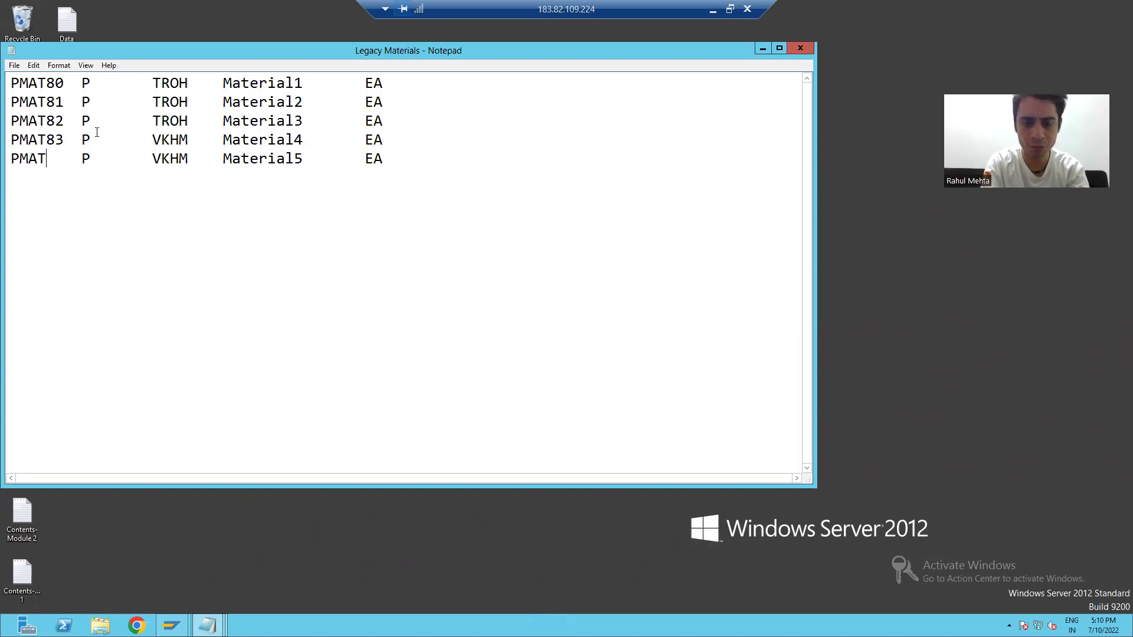
{"action": "type", "text": "84"}
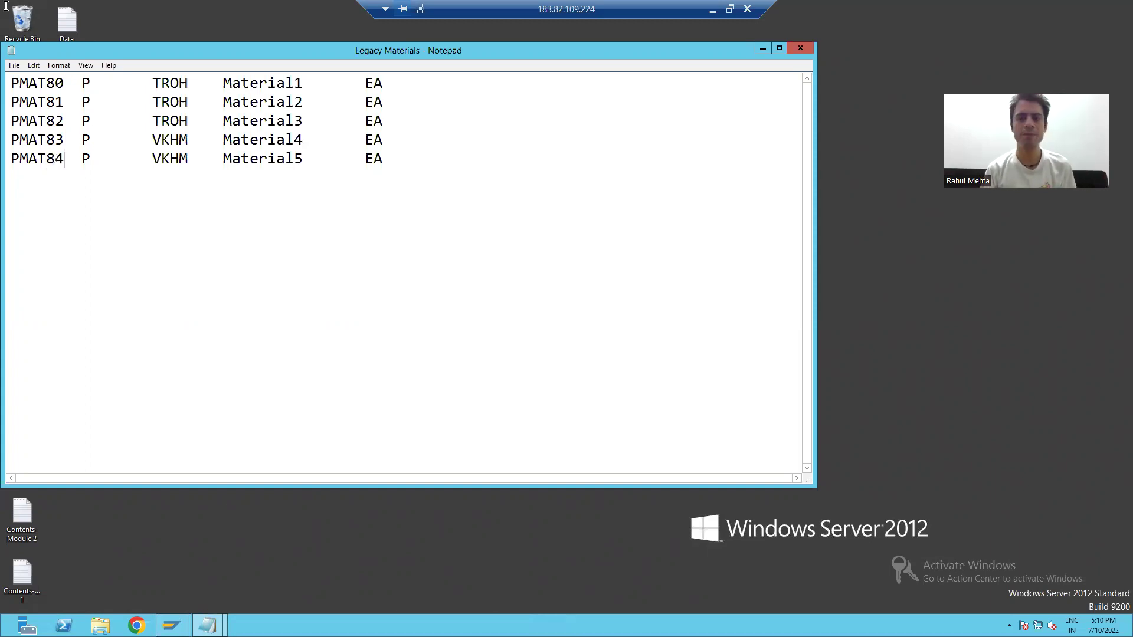
- Save the Legacy Materials file and close it
{"action": "left_click", "coordinate": [14, 65]}
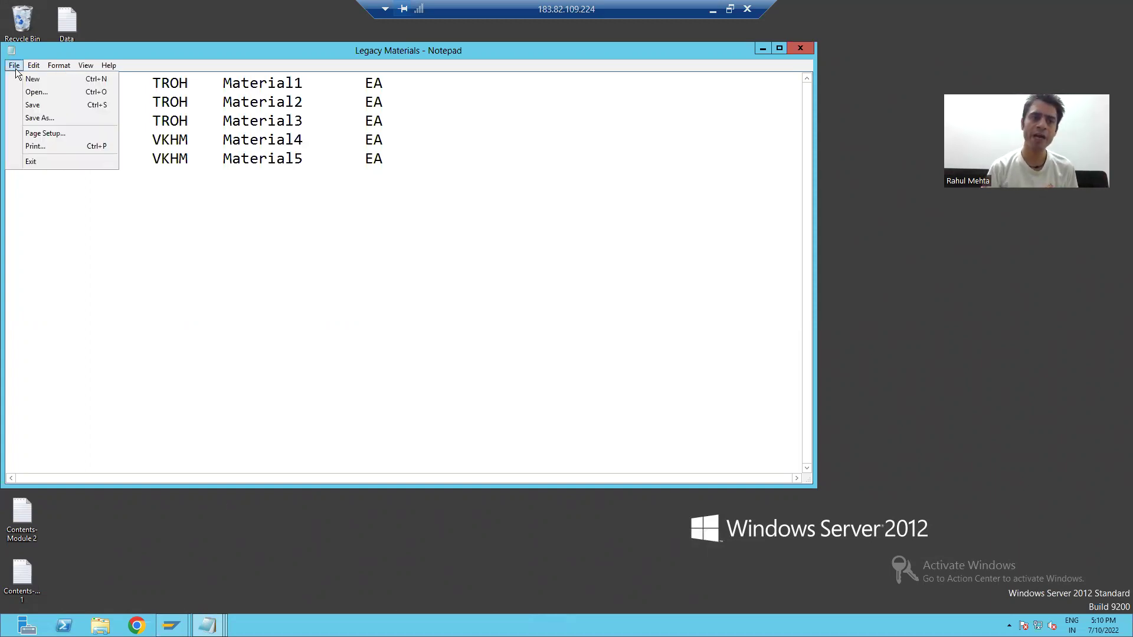
{"action": "left_click", "coordinate": [27, 106]}
{"action": "left_click", "coordinate": [800, 49]}
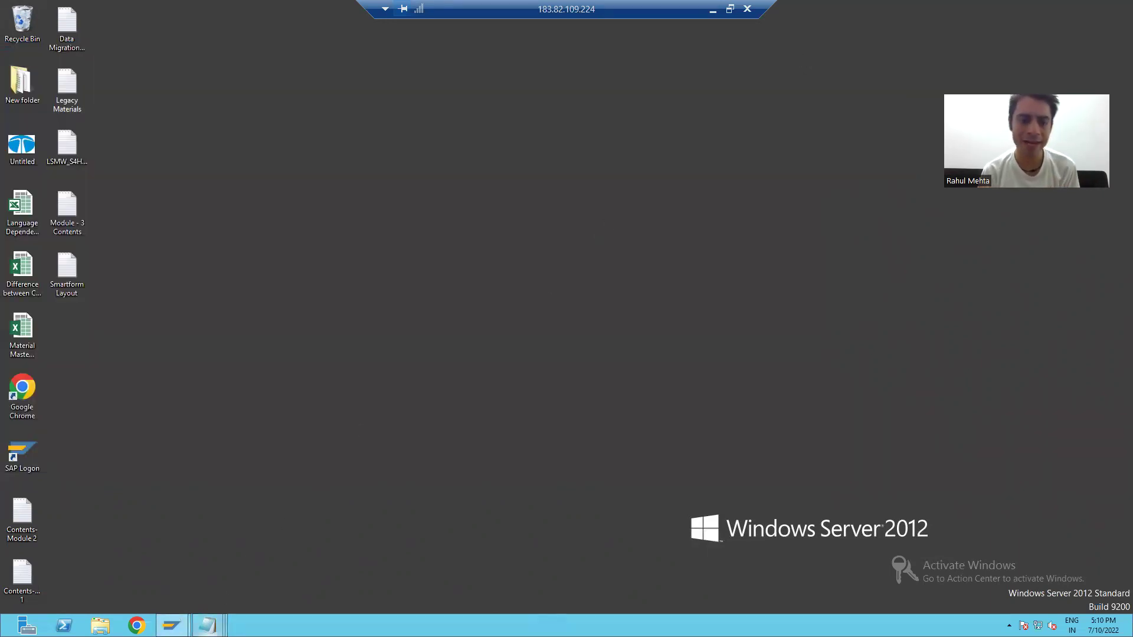
- Switch to LSM Workbench, open Specify Files in change mode, and open the file properties for Legacy Data on the PC (Frontend)
{"action": "mouse_move", "coordinate": [171, 626]}
{"action": "left_click", "coordinate": [263, 567]}
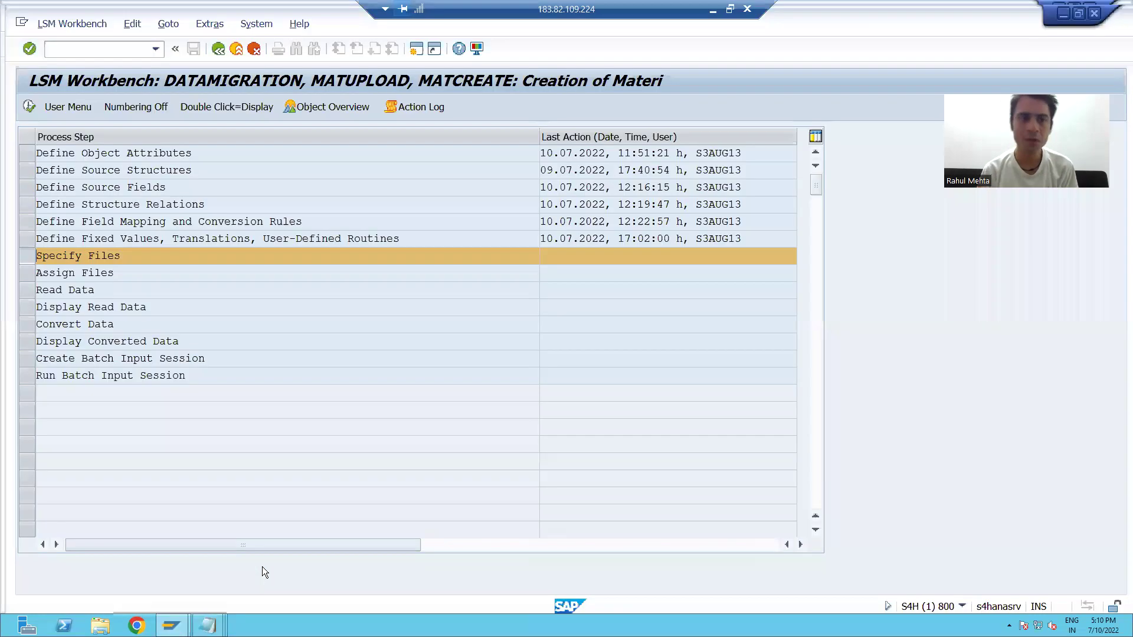
{"action": "left_click", "coordinate": [25, 102]}
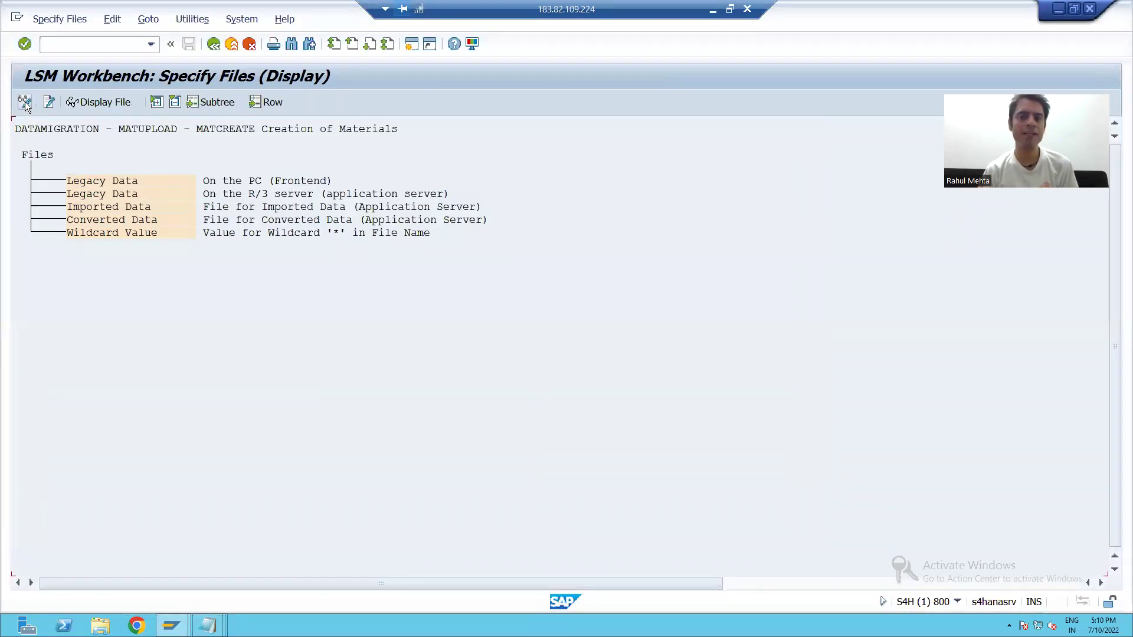
{"action": "left_click", "coordinate": [25, 103]}
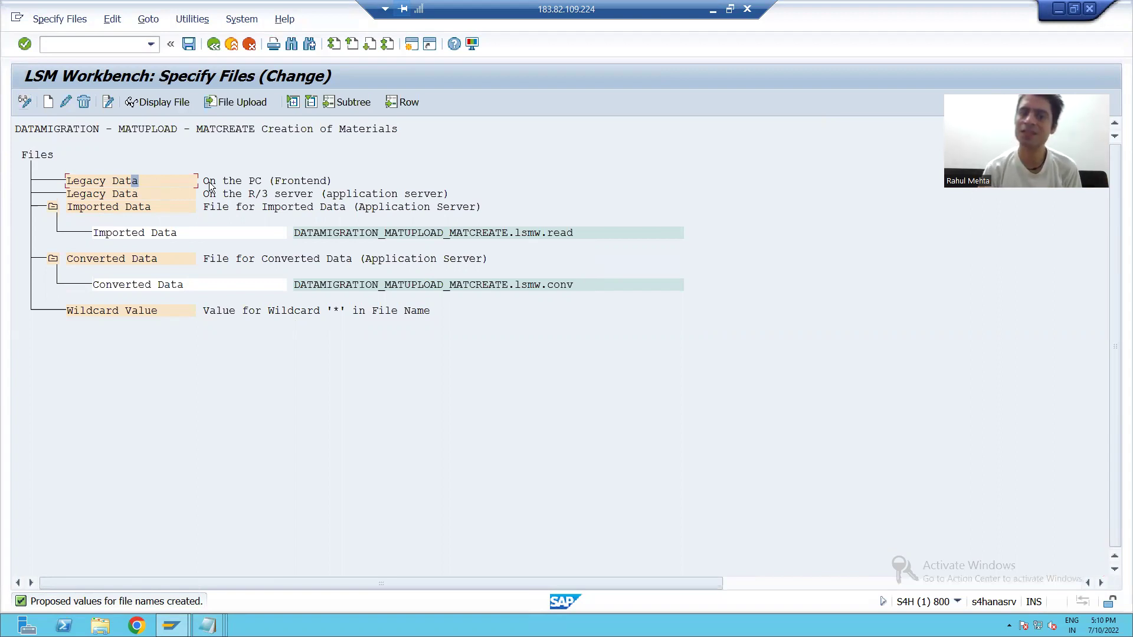
{"action": "double_click", "coordinate": [126, 181]}
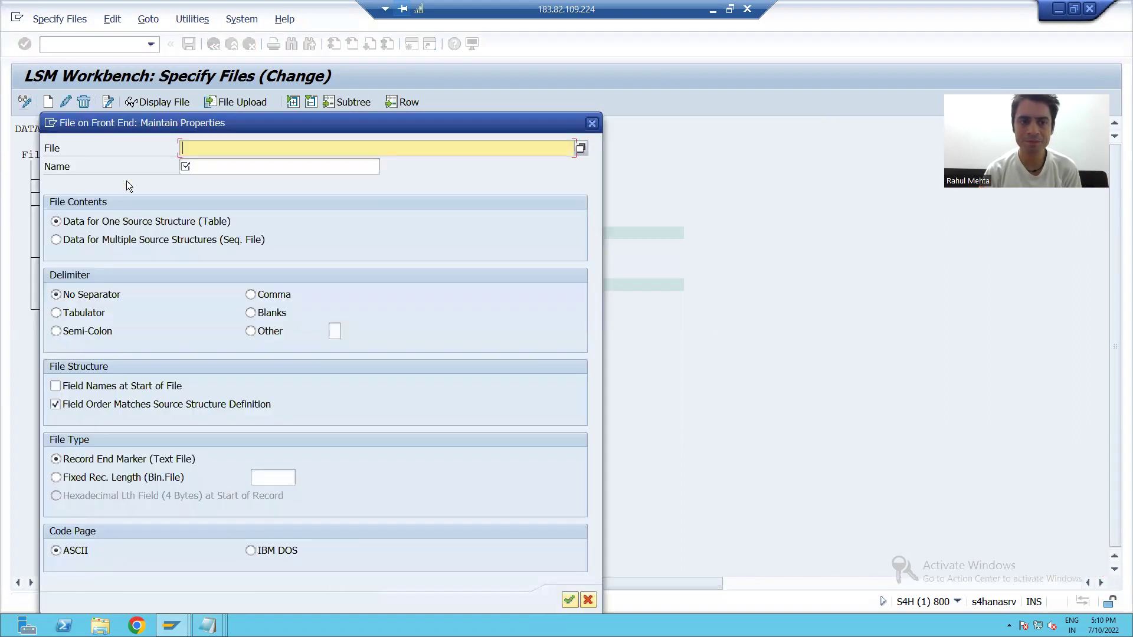
{"action": "left_click_drag", "start_coordinate": [231, 123], "coordinate": [369, 89]}
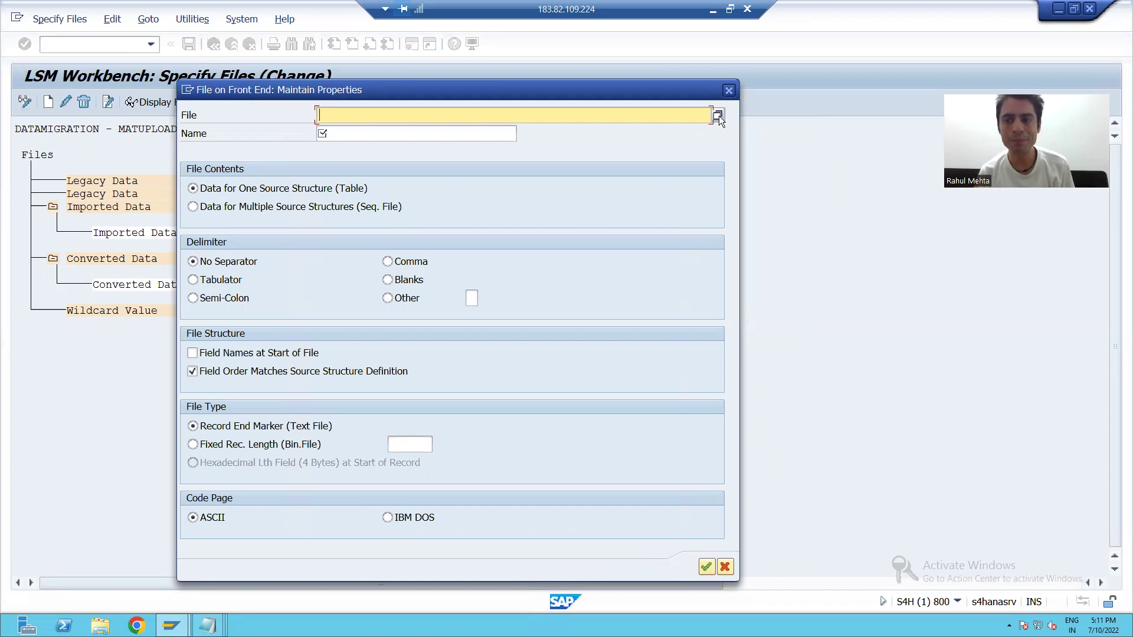
- Start transaction SE38 in a new SAP session and display the source code of program ZPRG1_MM01_28
{"action": "left_click", "coordinate": [187, 89]}
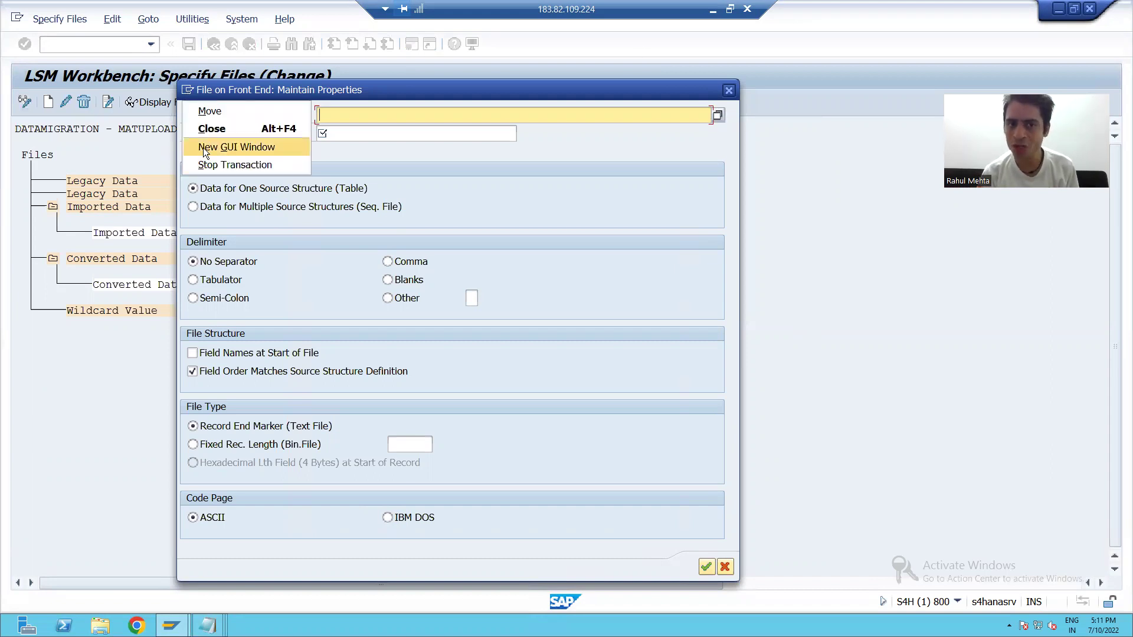
{"action": "left_click", "coordinate": [203, 147]}
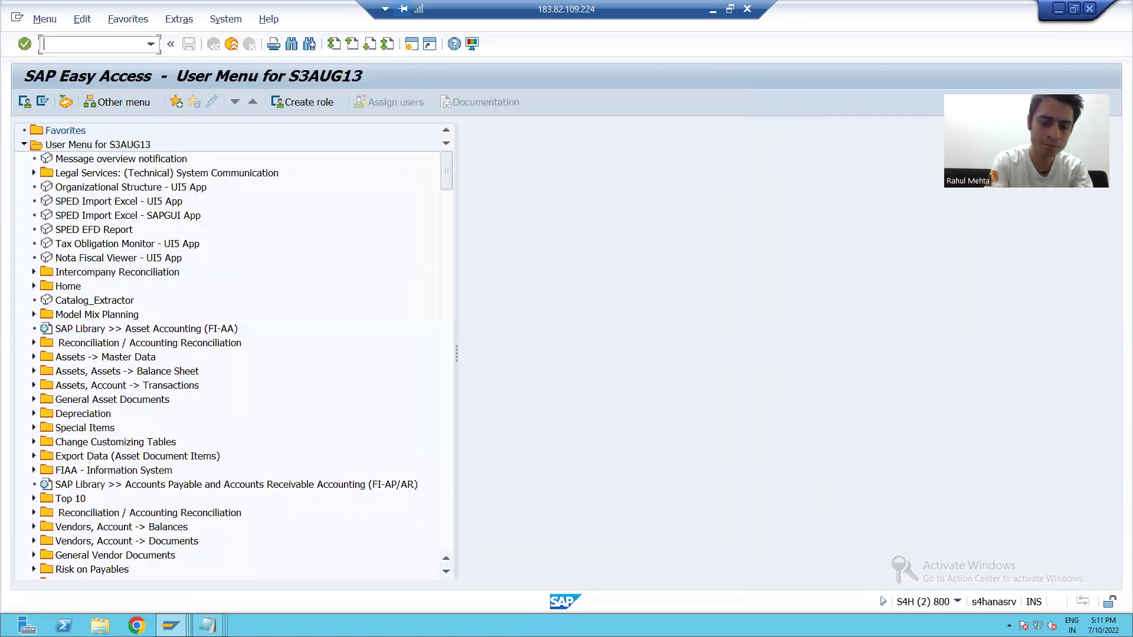
{"action": "type", "text": "se38"}
{"action": "key", "text": "Return"}
{"action": "left_click", "coordinate": [188, 172]}
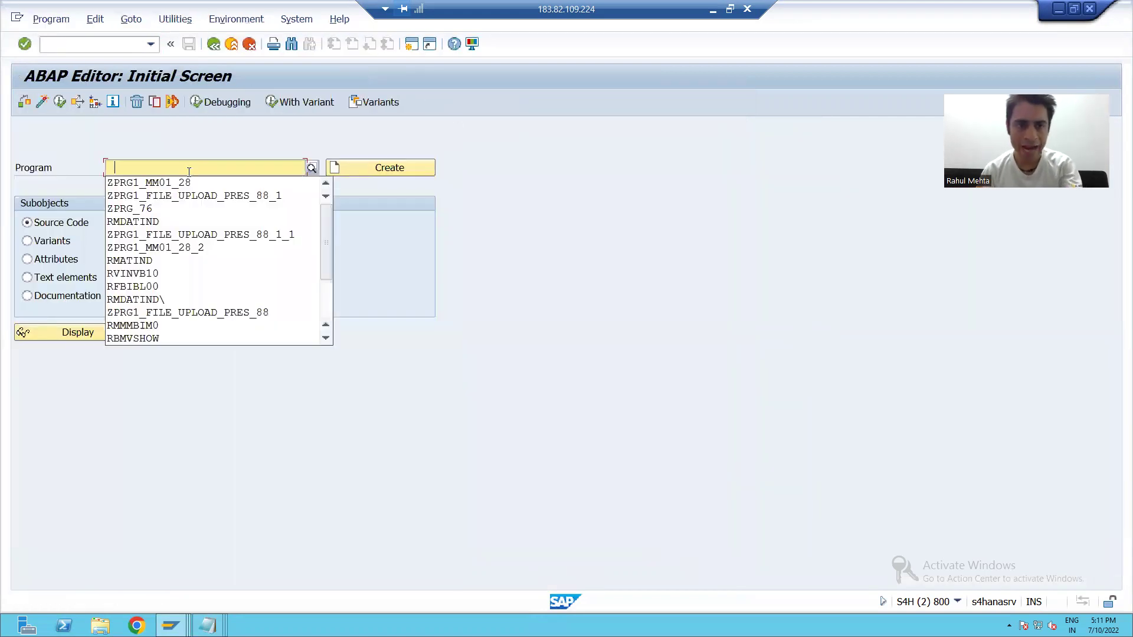
{"action": "left_click", "coordinate": [174, 184]}
{"action": "left_click", "coordinate": [93, 329]}
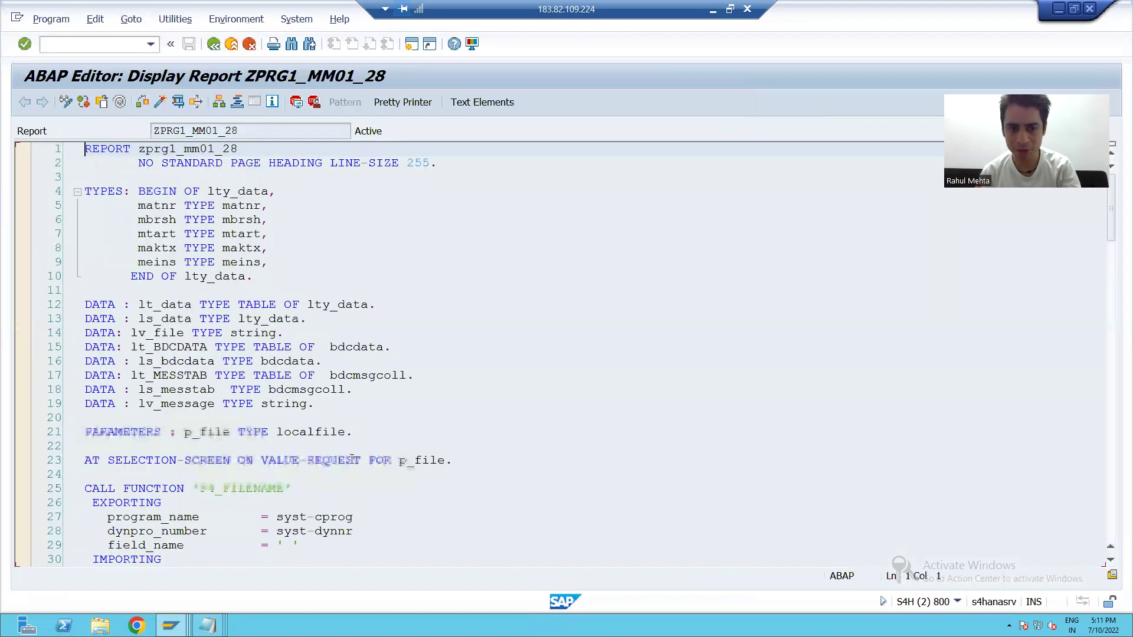
- Examine the F4_FILENAME function call and its p_file parameter in the report's source code
{"action": "scroll", "coordinate": [358, 413], "scroll_direction": "down", "scroll_amount": 2}
{"action": "left_click", "coordinate": [273, 439]}
{"action": "scroll", "coordinate": [341, 420], "scroll_direction": "up", "scroll_amount": 1, "text": "ctrl"}
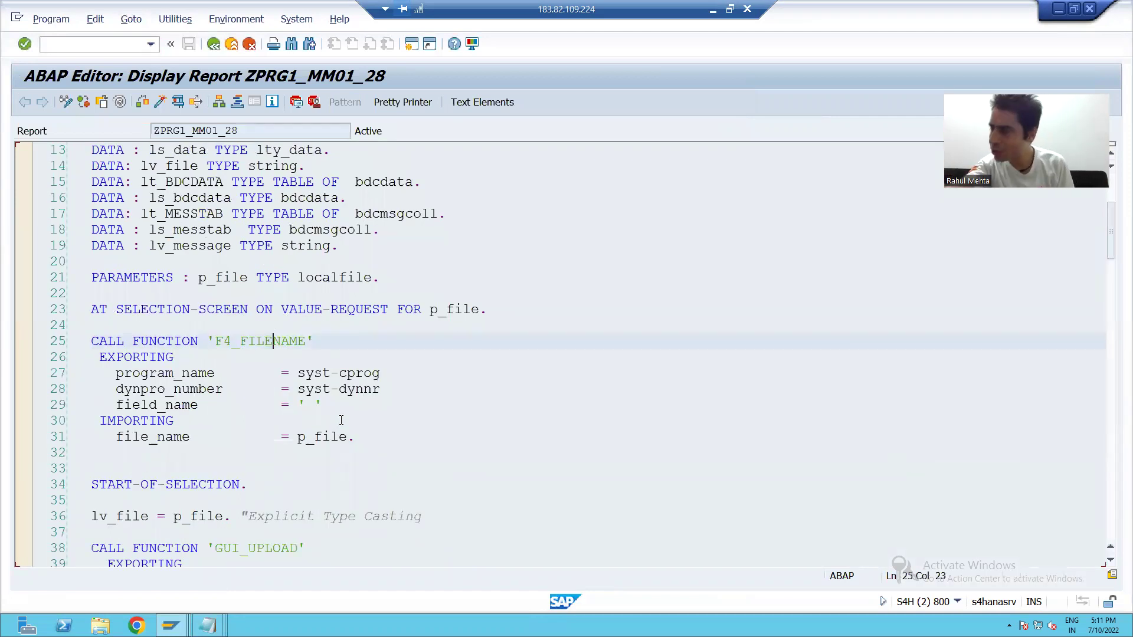
{"action": "scroll", "coordinate": [341, 421], "scroll_direction": "down", "scroll_amount": 1}
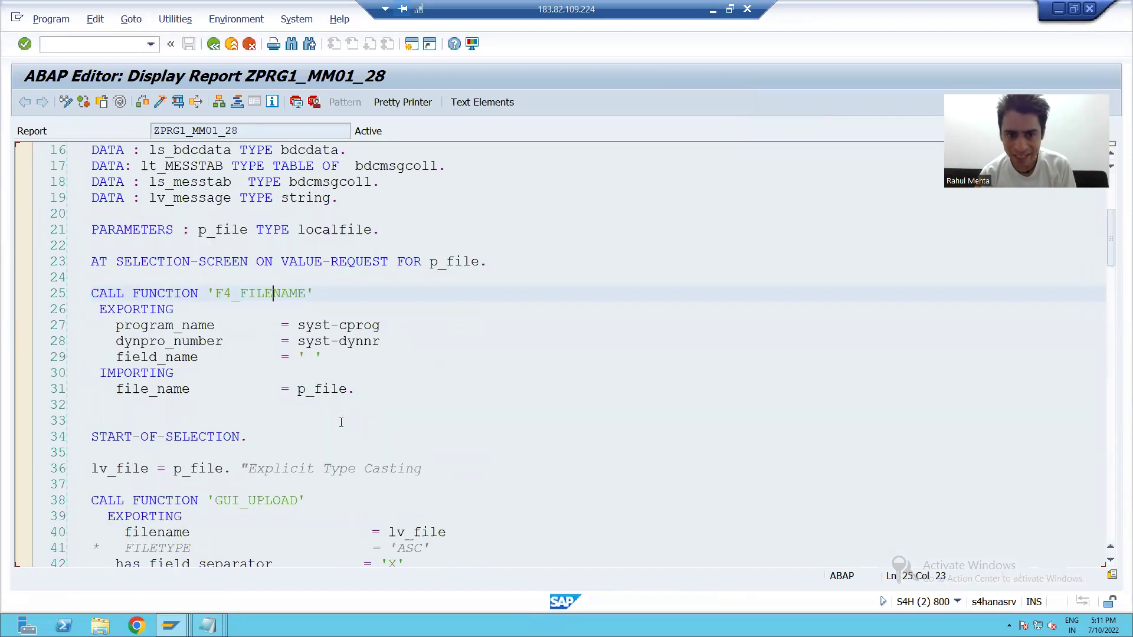
{"action": "left_click", "coordinate": [339, 389]}
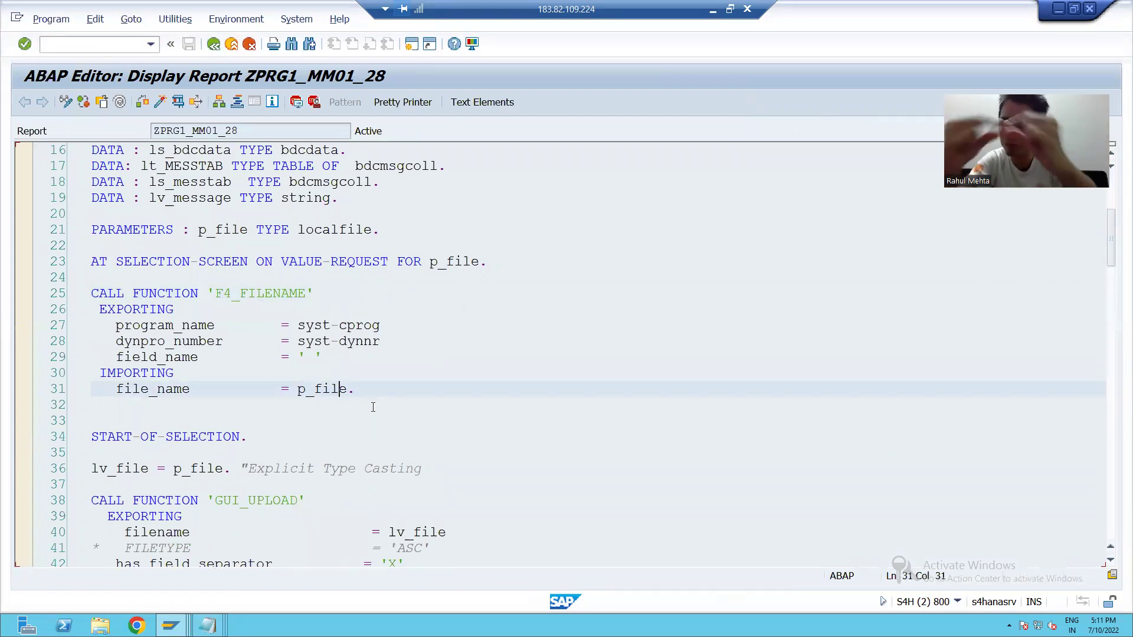
- Return to the legacy data file properties and call up the file selection for the File field
{"action": "key", "text": "alt+Tab"}
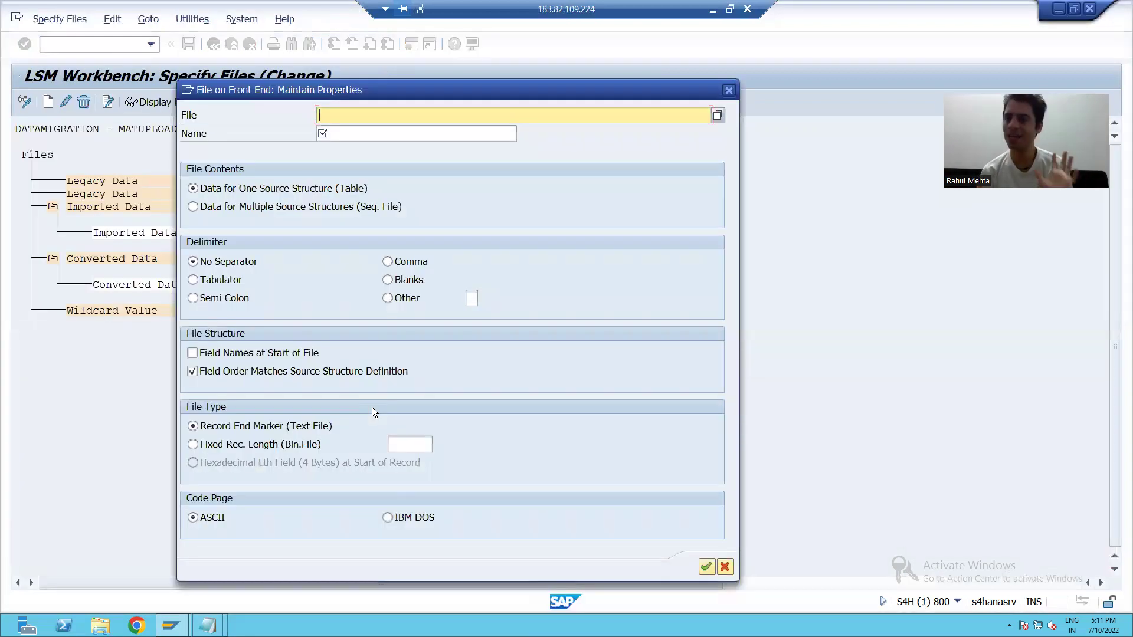
{"action": "left_click", "coordinate": [718, 114]}
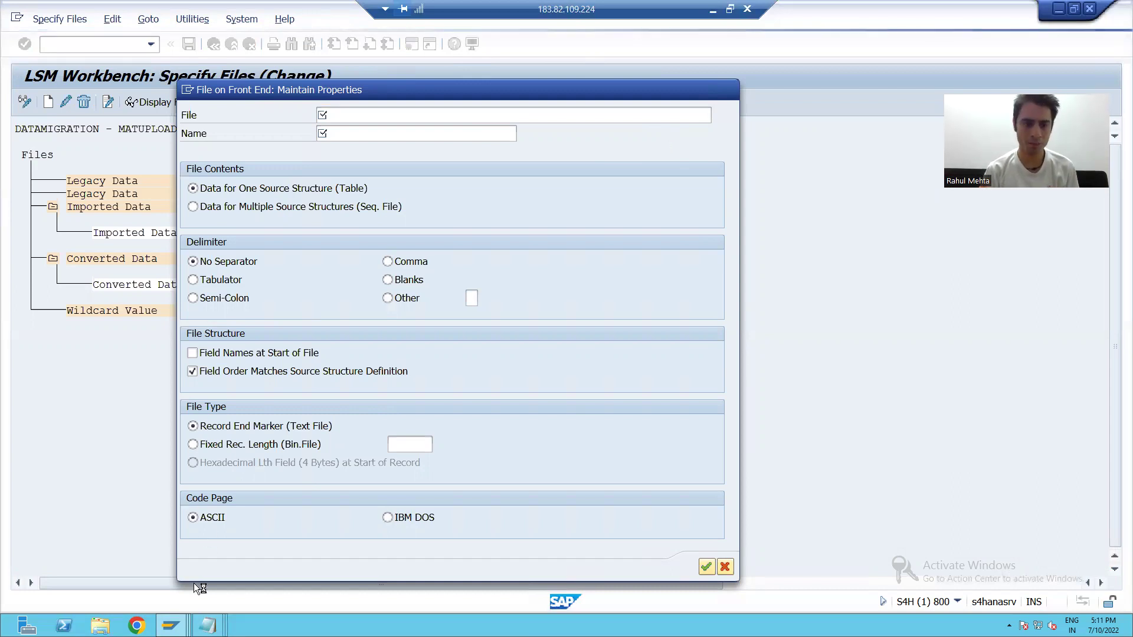
{"action": "mouse_move", "coordinate": [183, 621]}
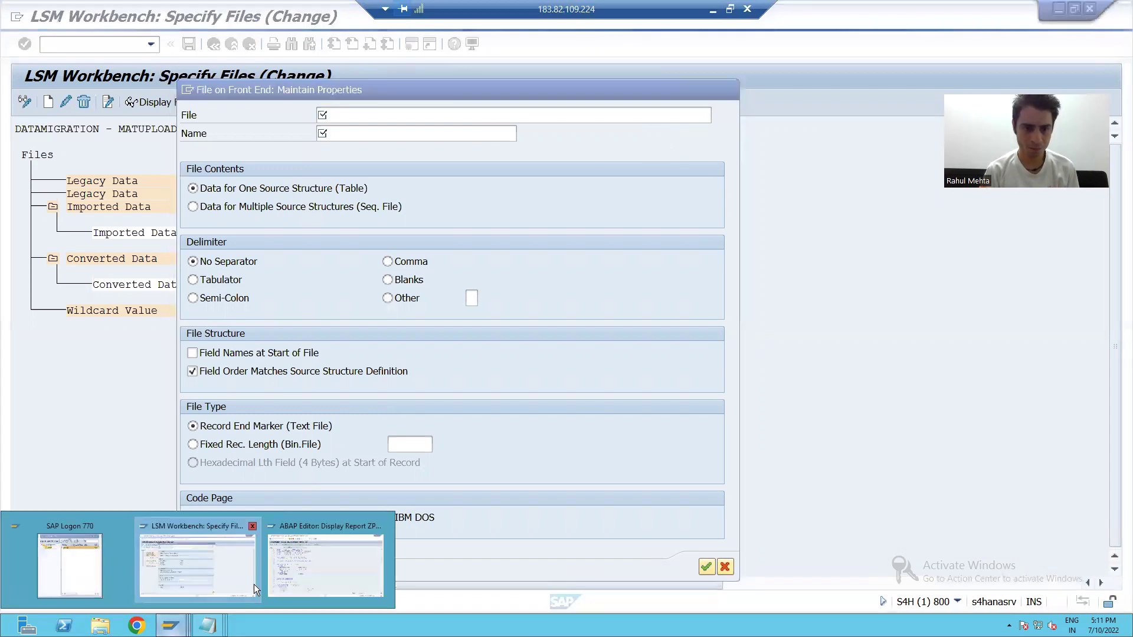
{"action": "left_click", "coordinate": [223, 564]}
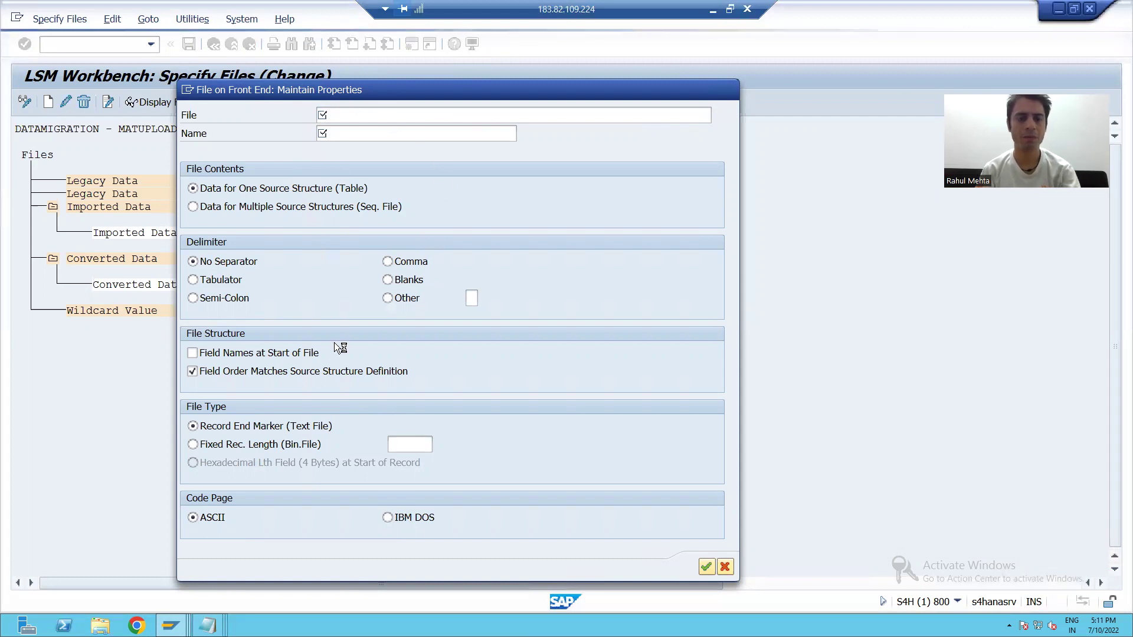
- Switch to the ABAP Editor session, leave the report, and display ZPRG1_MM01_28 again
{"action": "left_click", "coordinate": [171, 626]}
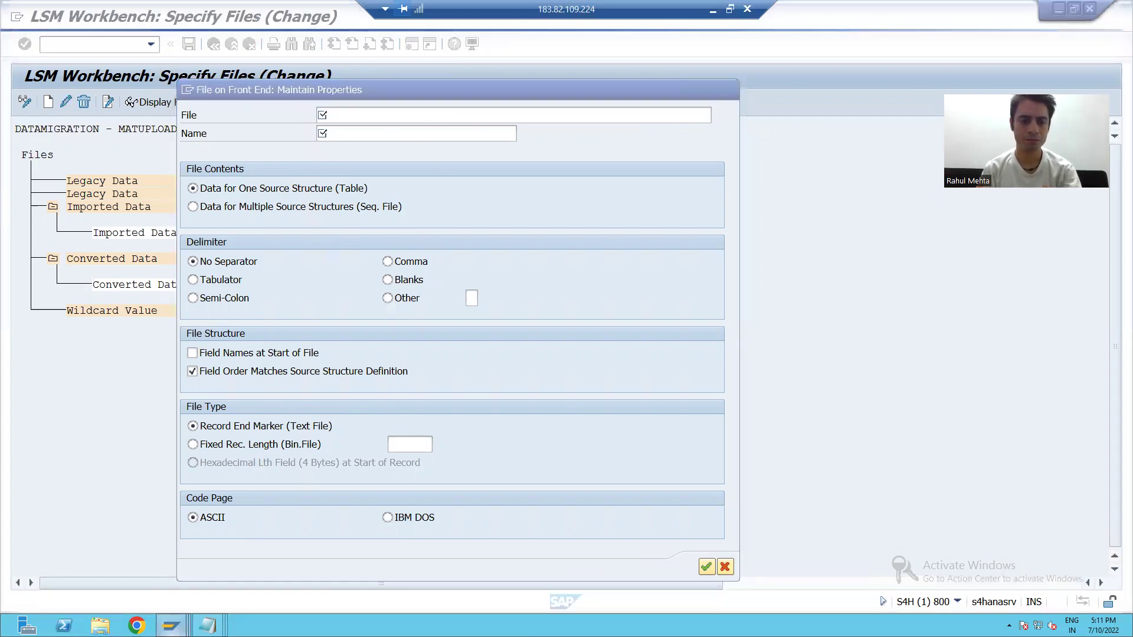
{"action": "left_click", "coordinate": [294, 562]}
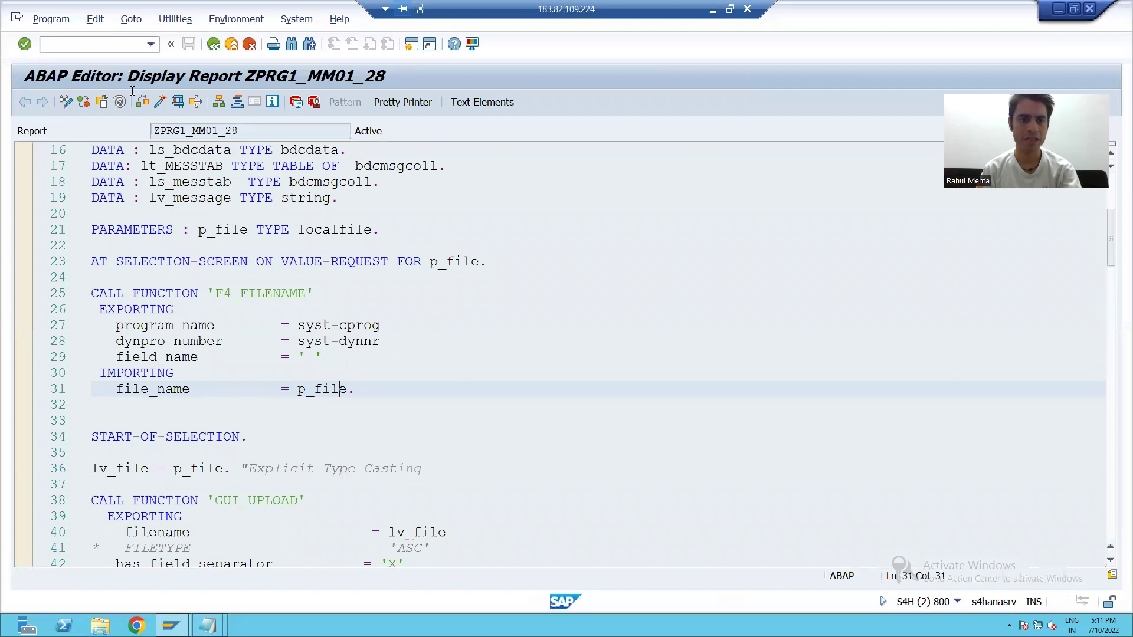
{"action": "left_click", "coordinate": [214, 43]}
{"action": "left_click", "coordinate": [53, 330]}
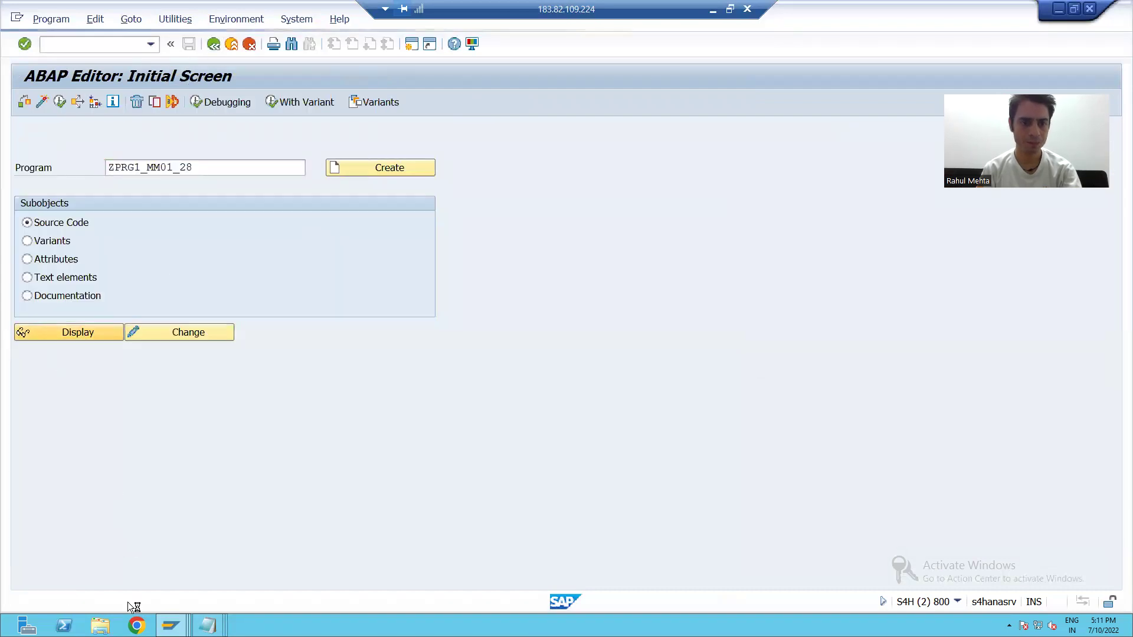
- Return to the pending file selection and choose the Legacy Materials text file on the Desktop as the legacy data file
{"action": "mouse_move", "coordinate": [171, 626]}
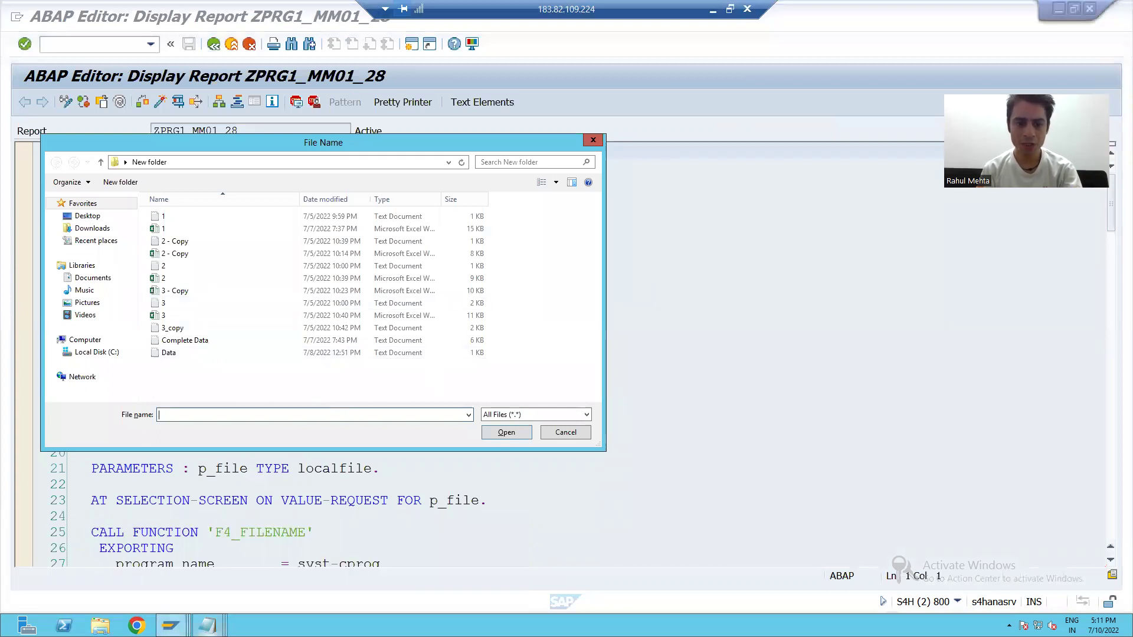
{"action": "left_click", "coordinate": [171, 626]}
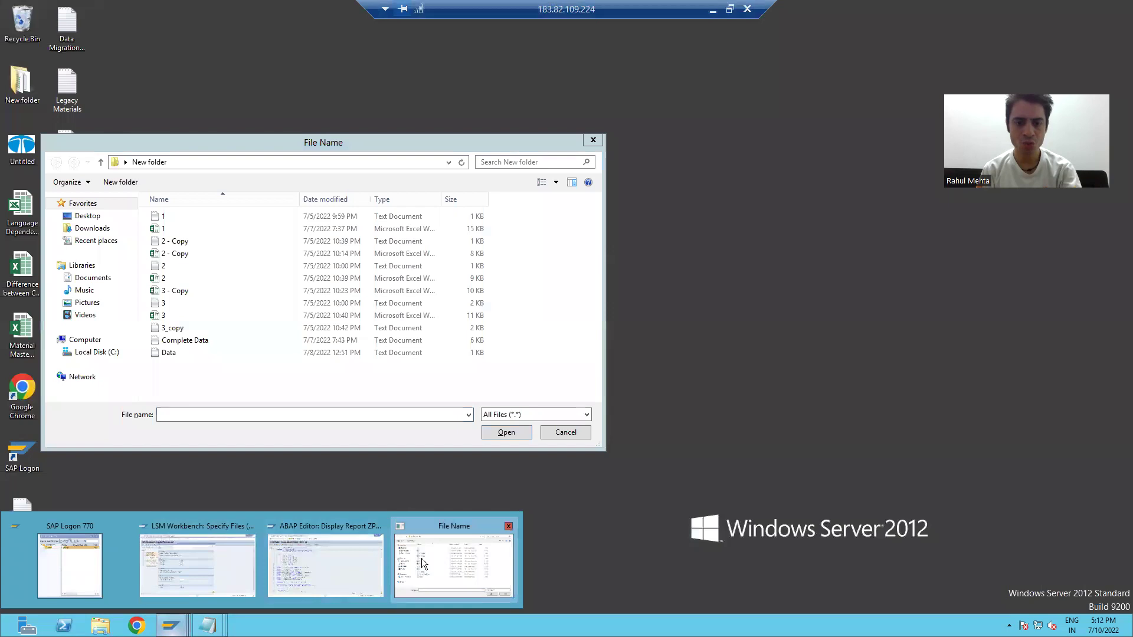
{"action": "left_click", "coordinate": [422, 558]}
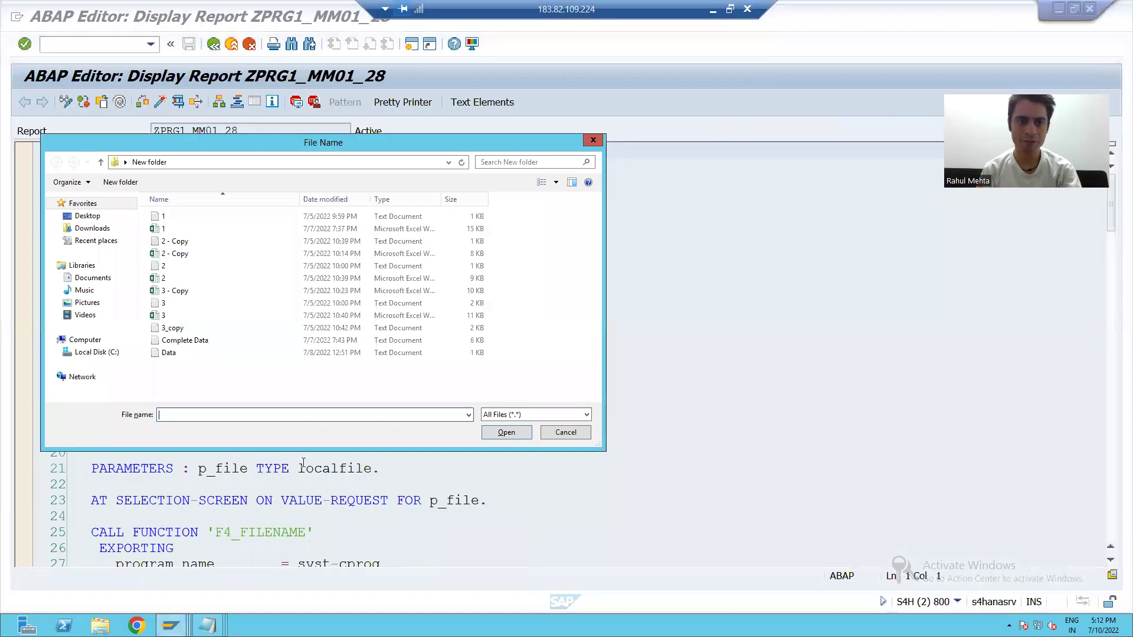
{"action": "left_click", "coordinate": [88, 217]}
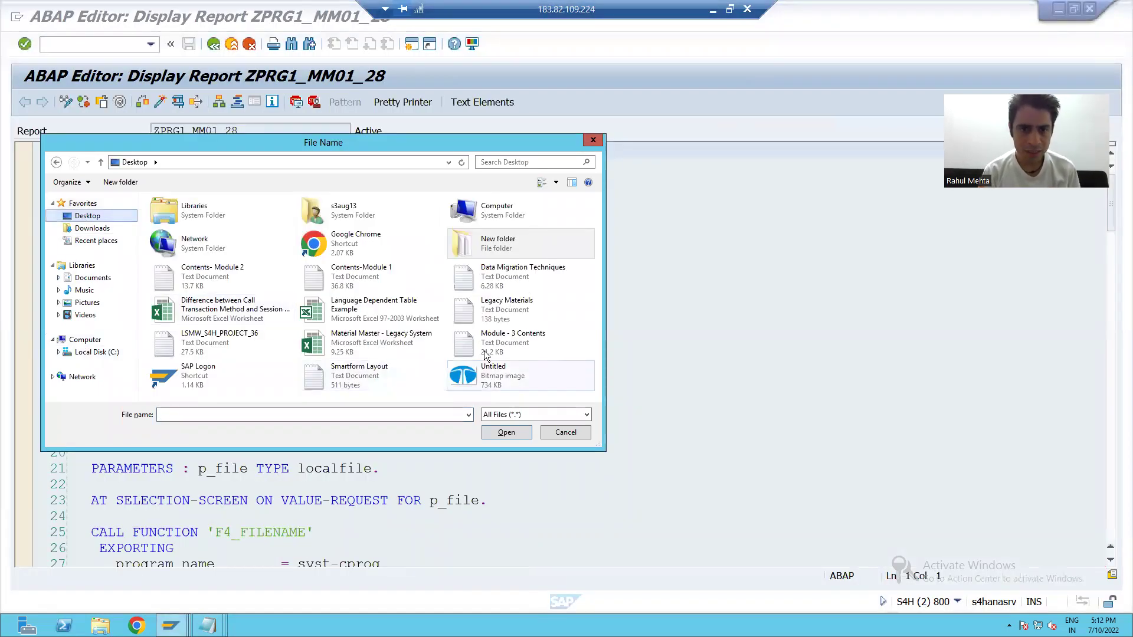
{"action": "left_click", "coordinate": [502, 310]}
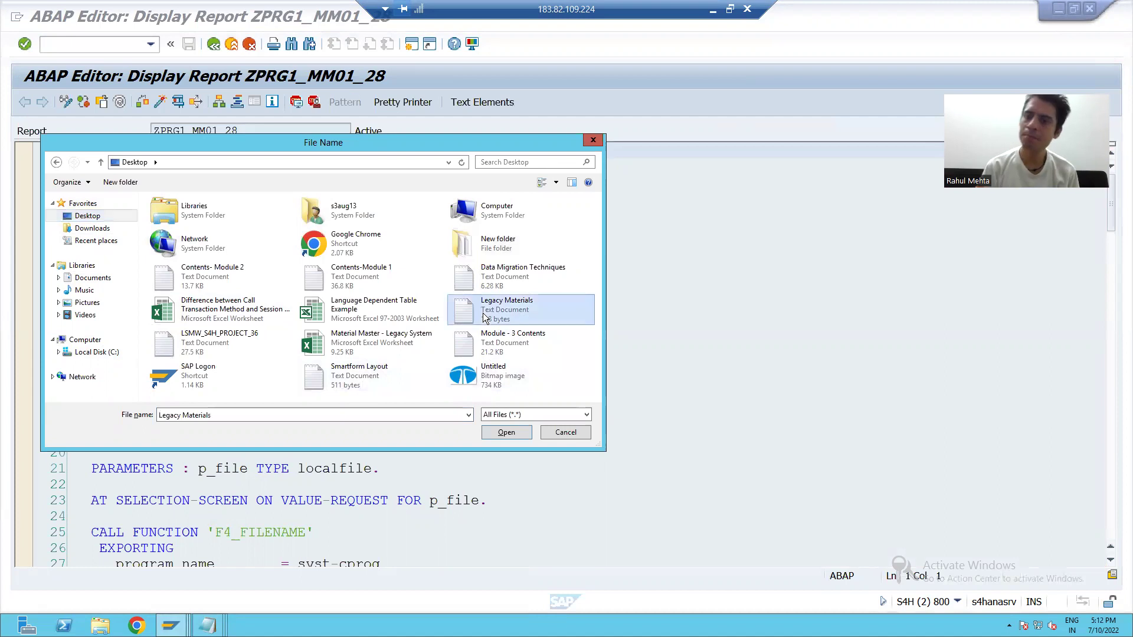
{"action": "left_click", "coordinate": [506, 433]}
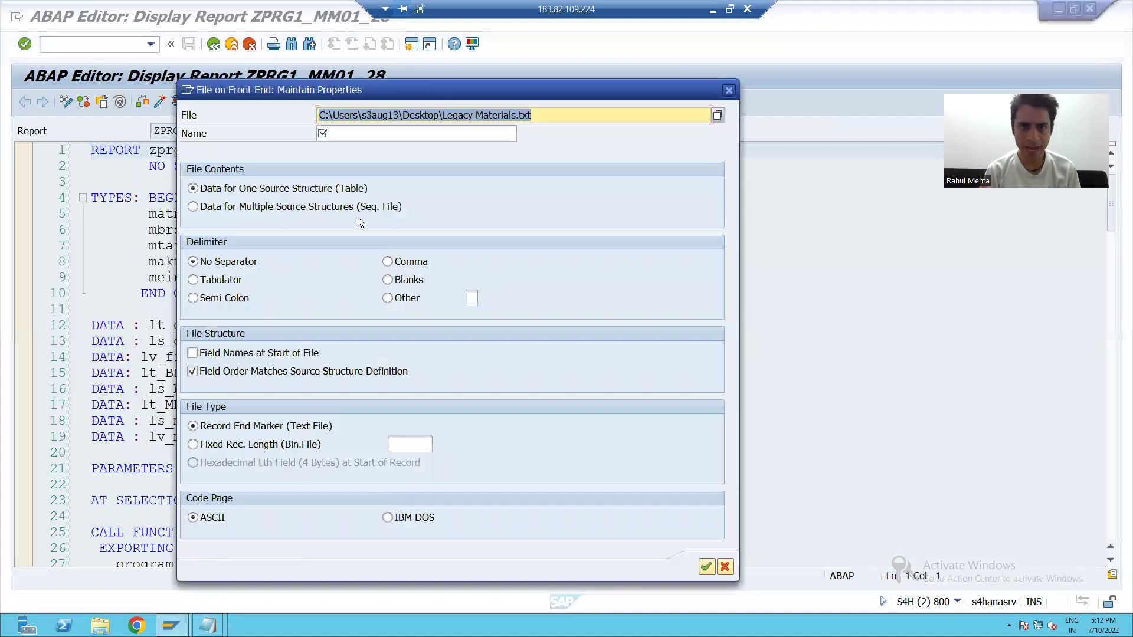
- Name the legacy data file Legacy Materials and set its delimiter to Tabulator
{"action": "left_click", "coordinate": [538, 116]}
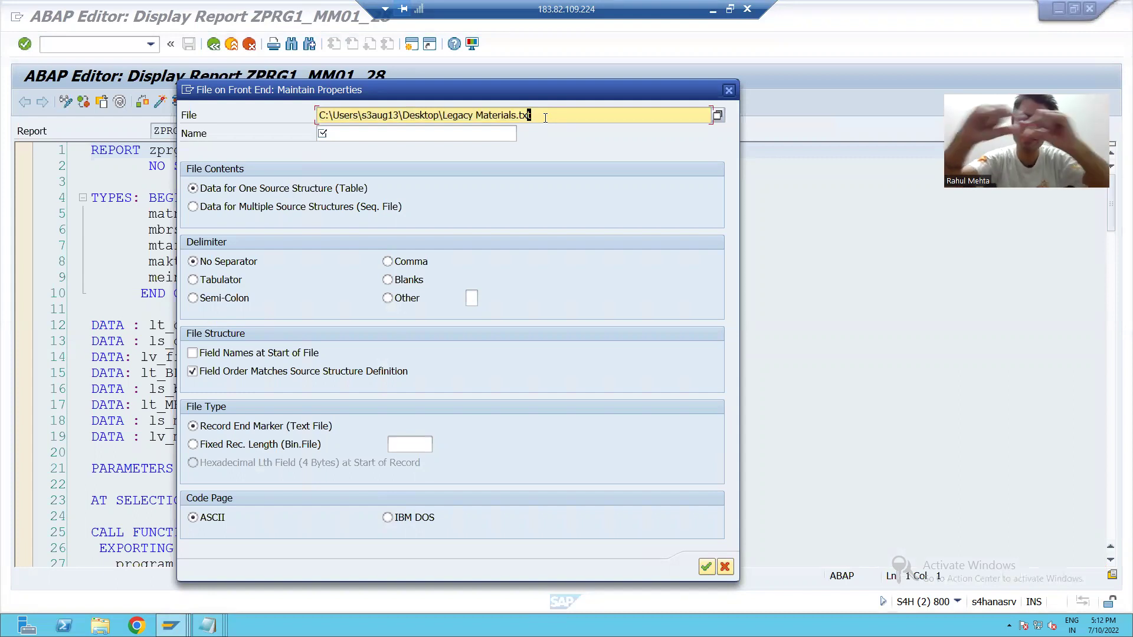
{"action": "left_click", "coordinate": [374, 135]}
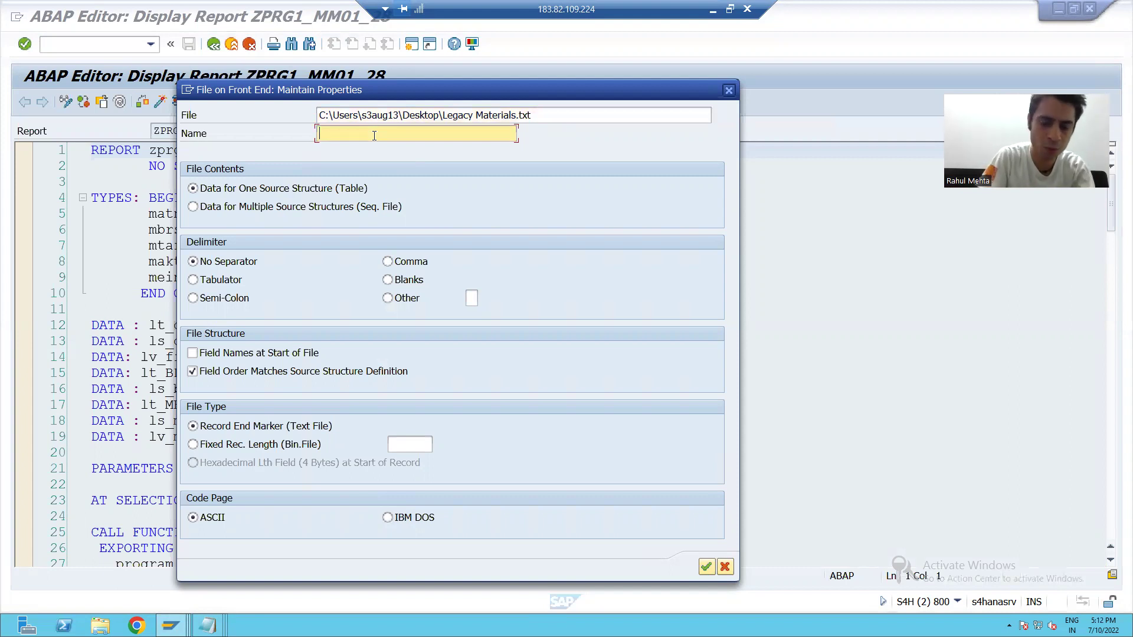
{"action": "type", "text": "Lega"}
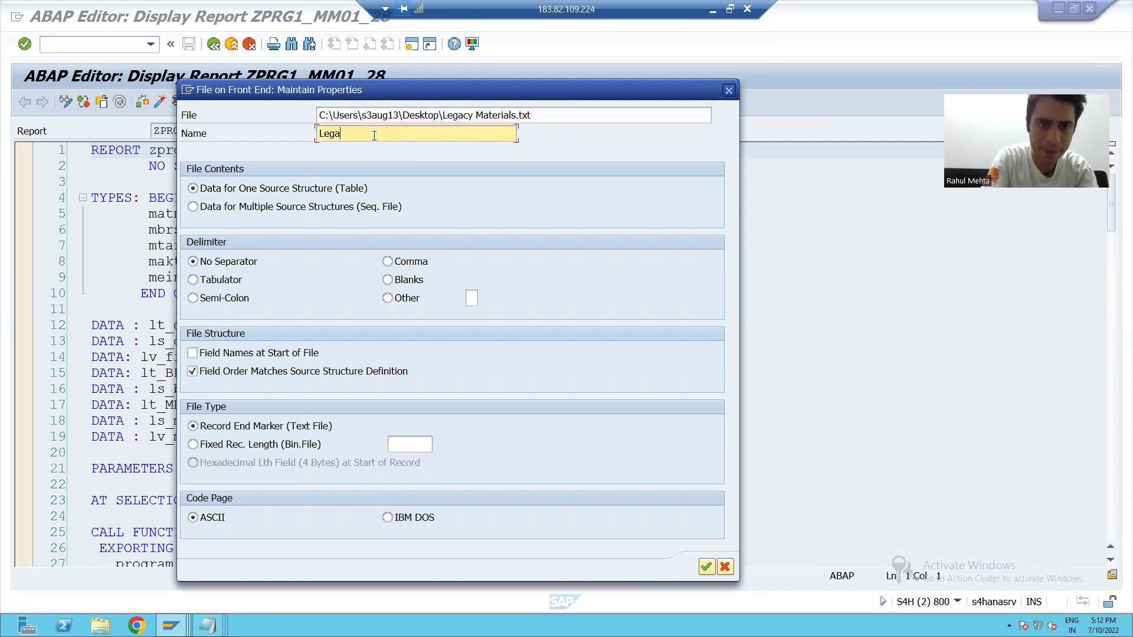
{"action": "type", "text": "cy Materials"}
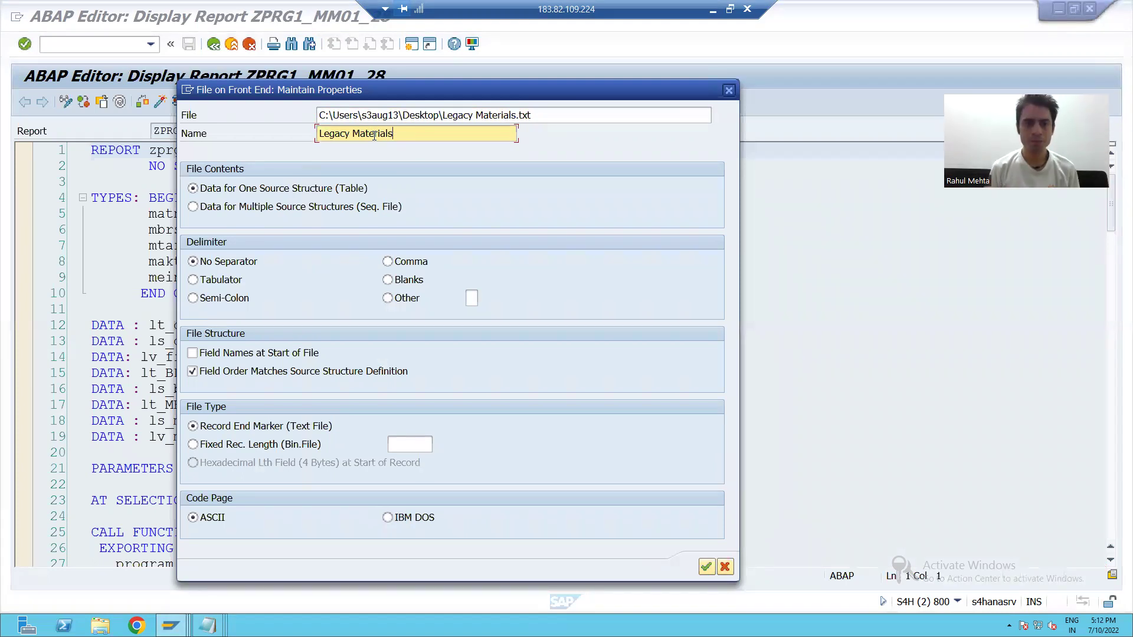
{"action": "left_click", "coordinate": [201, 280]}
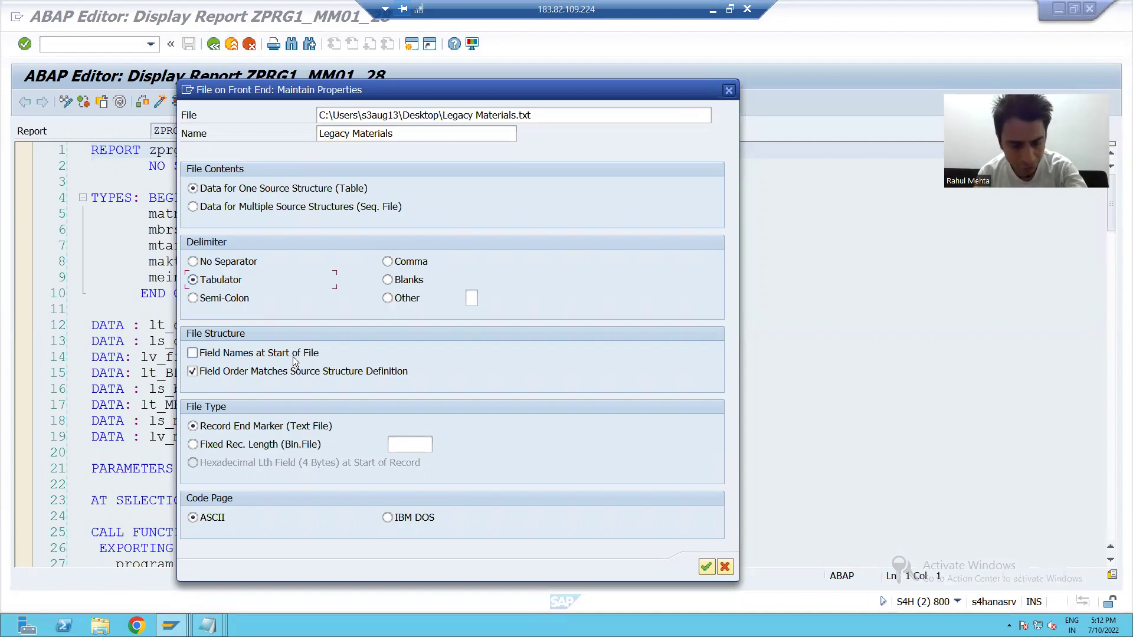
- Open the Legacy Materials text file from the desktop and check whether its first line holds field names or data
{"action": "key", "text": "super+d"}
{"action": "double_click", "coordinate": [71, 92]}
{"action": "left_click", "coordinate": [39, 84]}
{"action": "left_click_drag", "start_coordinate": [14, 84], "coordinate": [398, 75]}
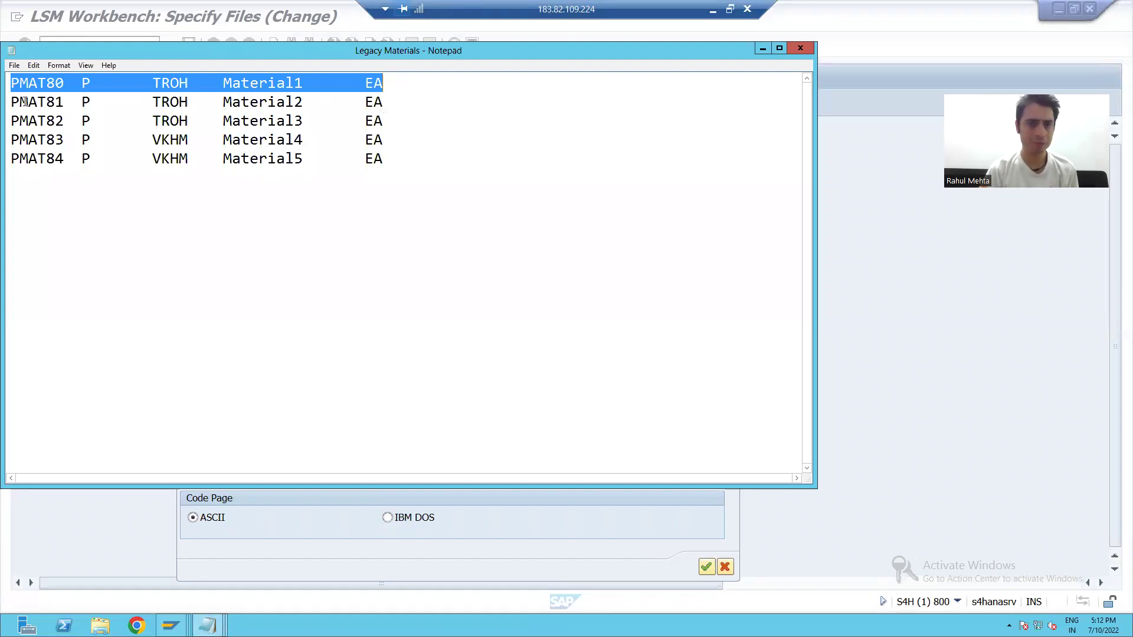
{"action": "left_click", "coordinate": [11, 83]}
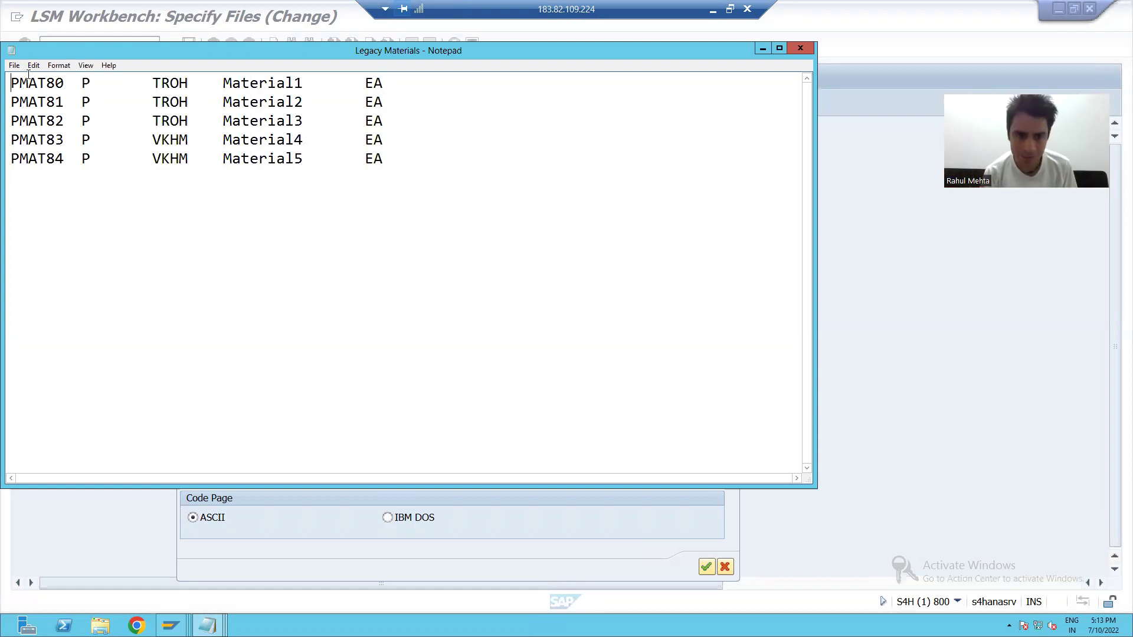
- Return to the LSM Workbench session, accept the file properties, save, and go back to the process step list
{"action": "mouse_move", "coordinate": [171, 625]}
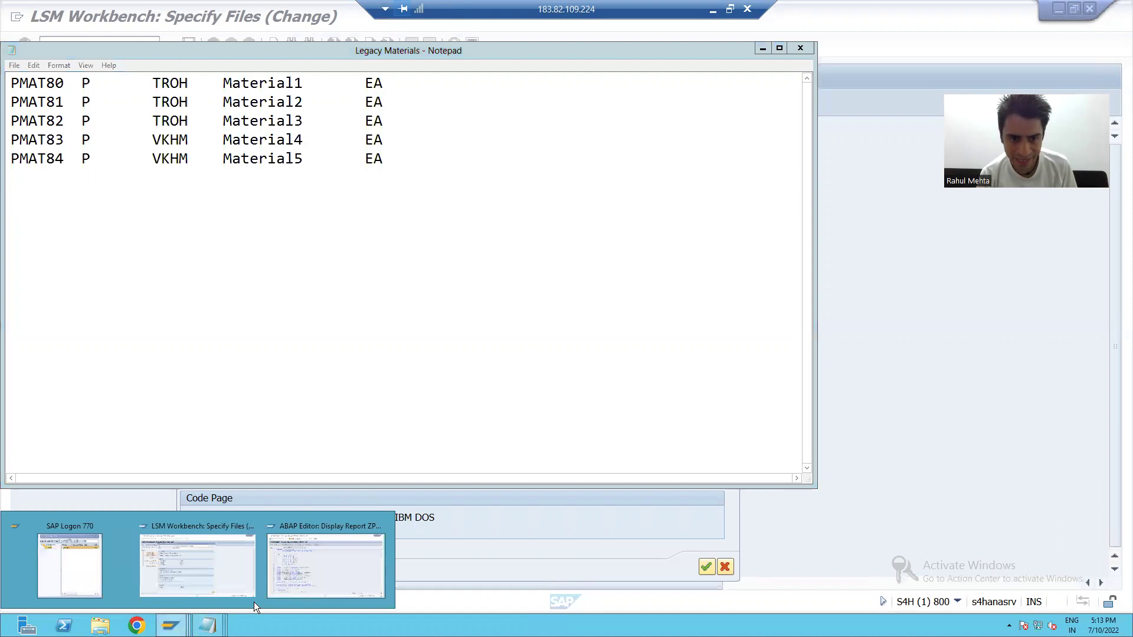
{"action": "left_click", "coordinate": [210, 572]}
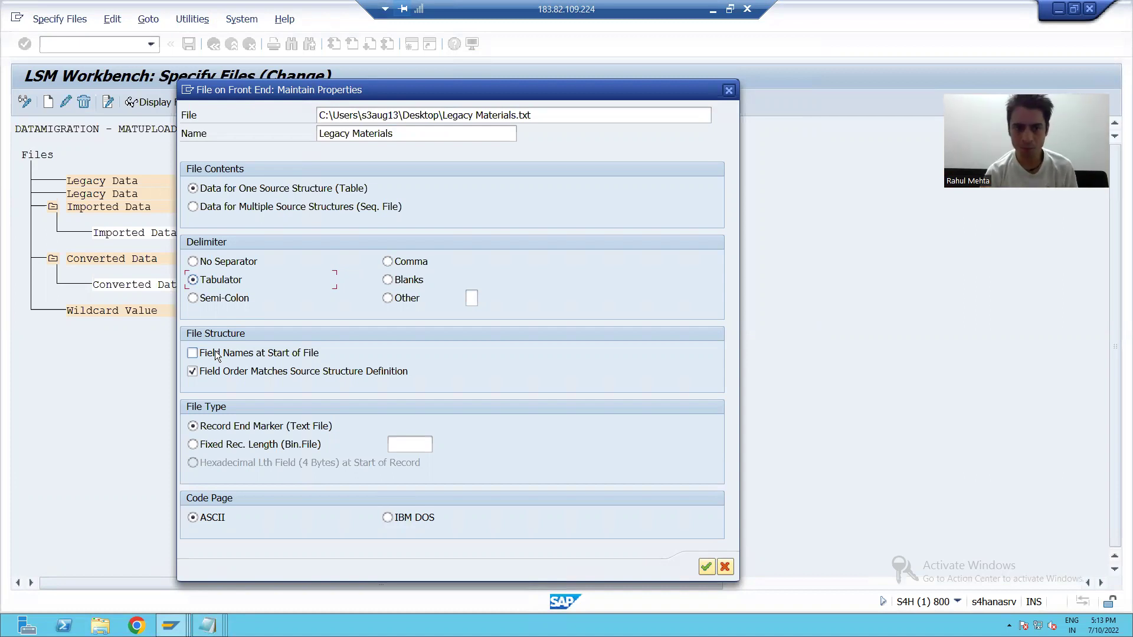
{"action": "left_click", "coordinate": [705, 567]}
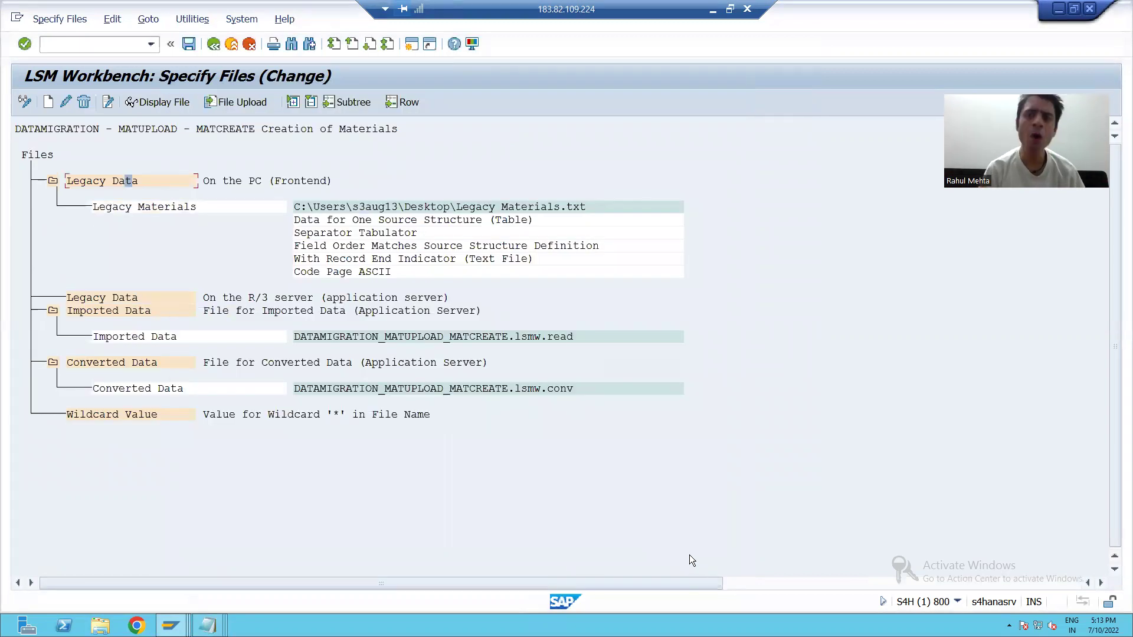
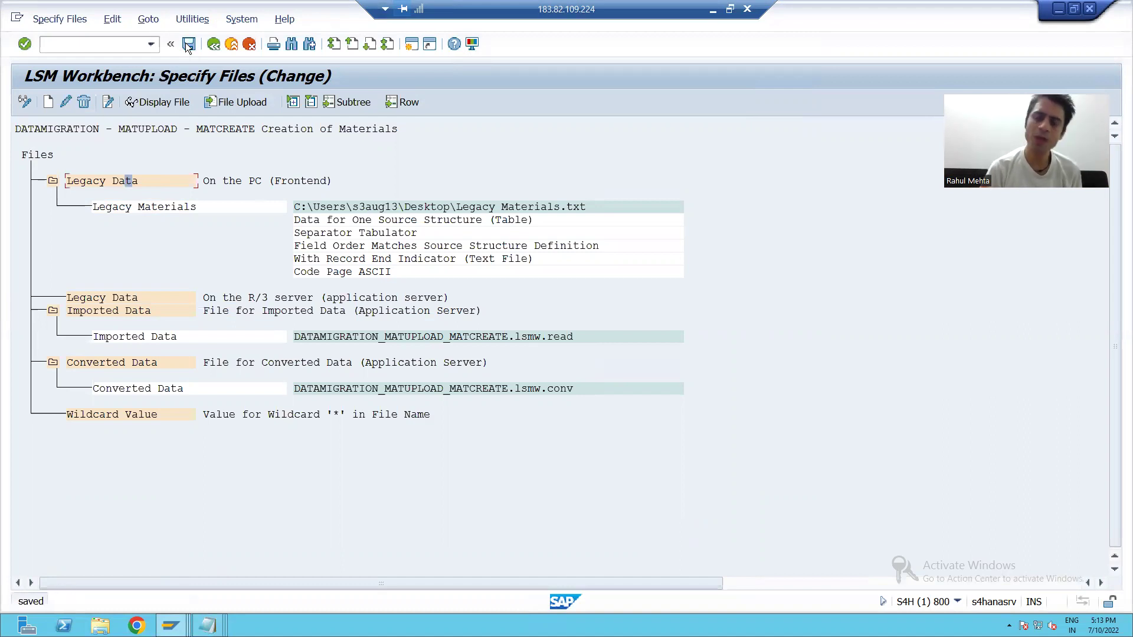
{"action": "left_click", "coordinate": [214, 45]}
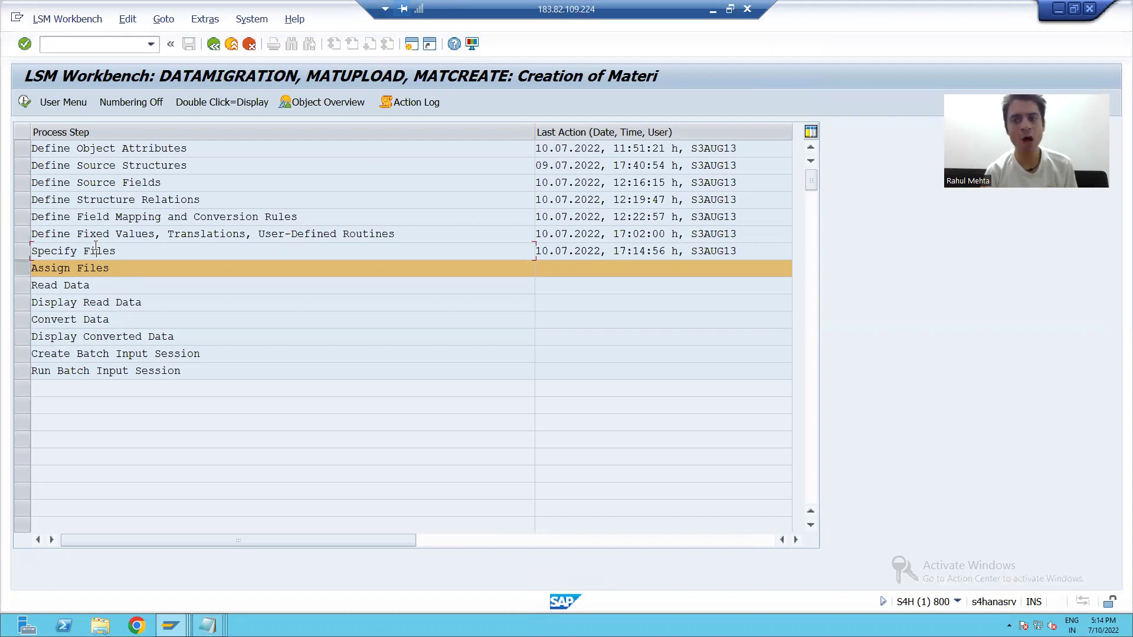
- Open the Assign Files process step in change mode and review the file assigned to source structure SOURCE_STR
{"action": "left_click", "coordinate": [23, 104]}
{"action": "left_click", "coordinate": [23, 104]}
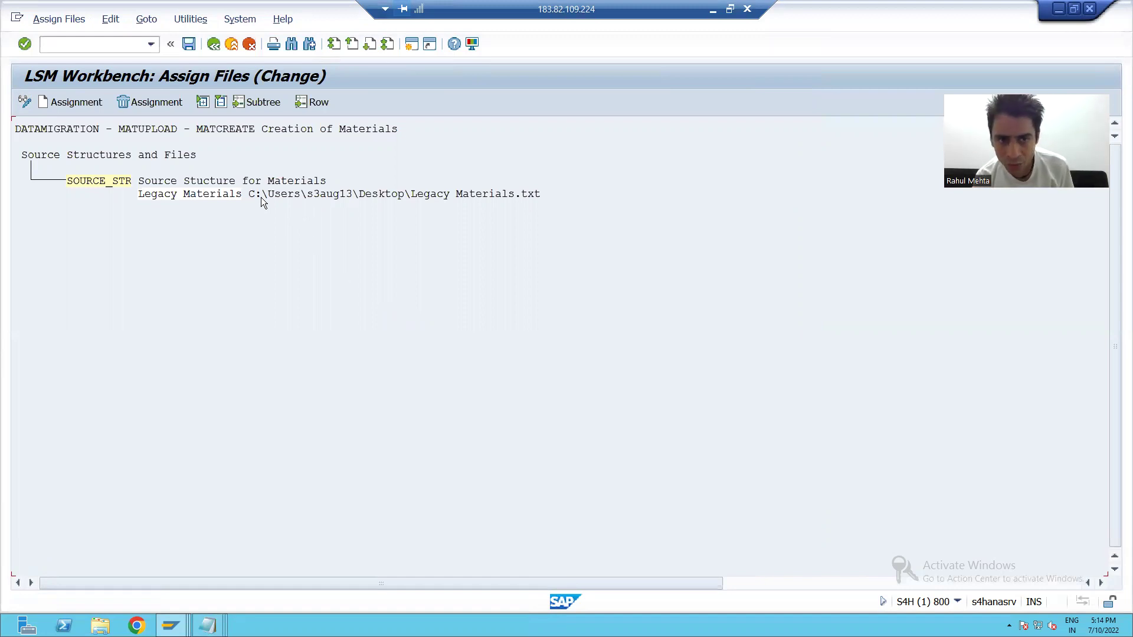
{"action": "left_click_drag", "start_coordinate": [245, 194], "coordinate": [531, 200]}
{"action": "left_click", "coordinate": [504, 195]}
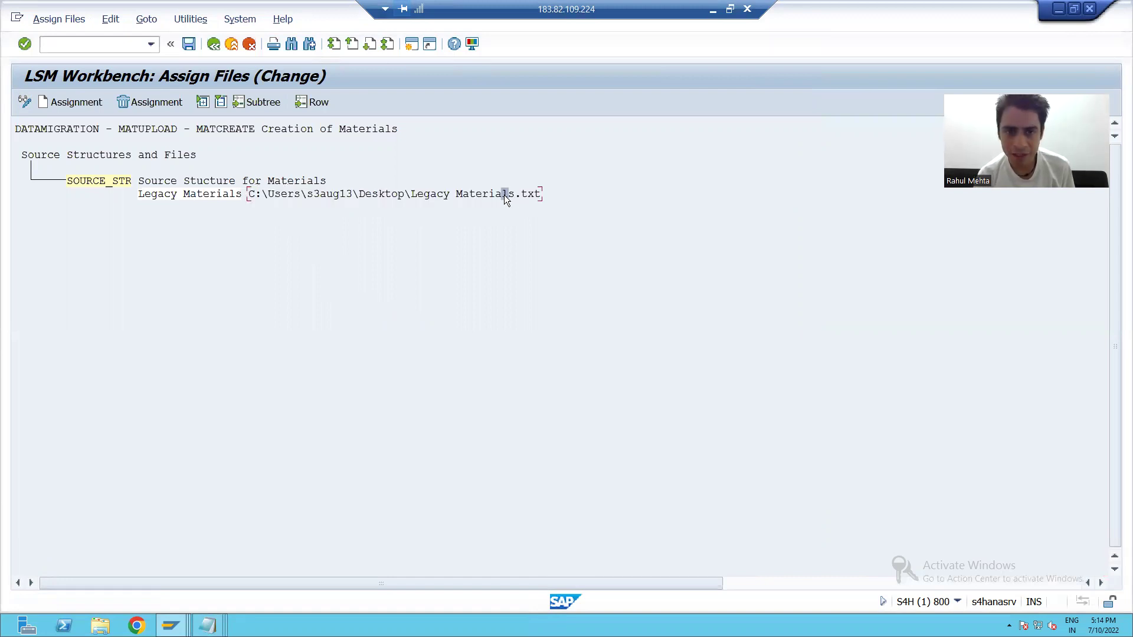
{"action": "left_click", "coordinate": [124, 184]}
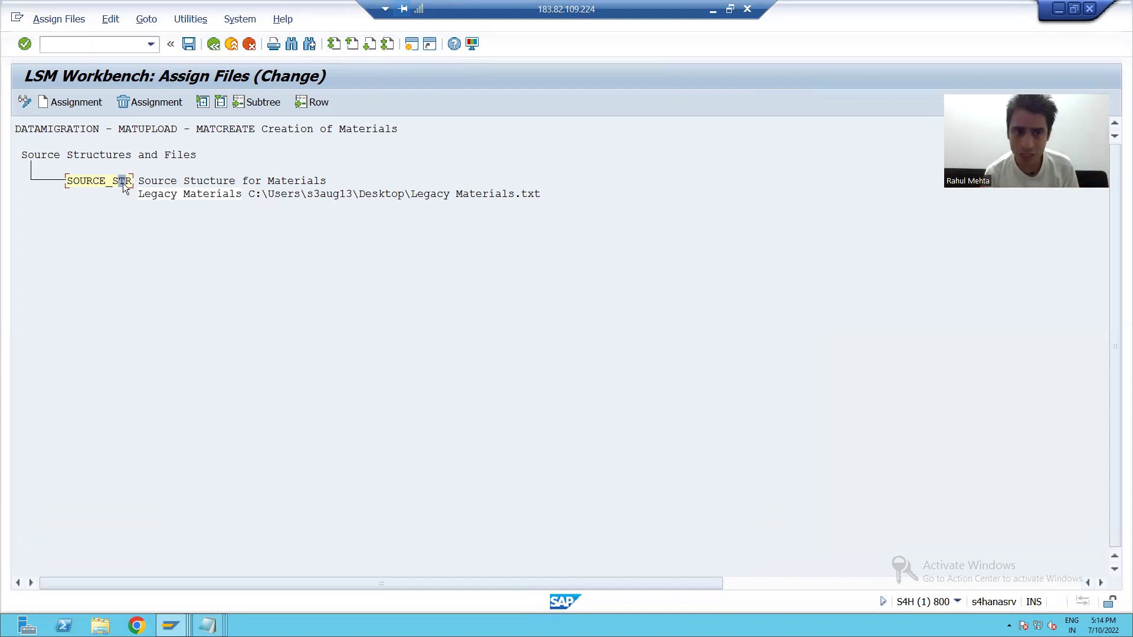
{"action": "left_click_drag", "start_coordinate": [67, 181], "coordinate": [140, 185]}
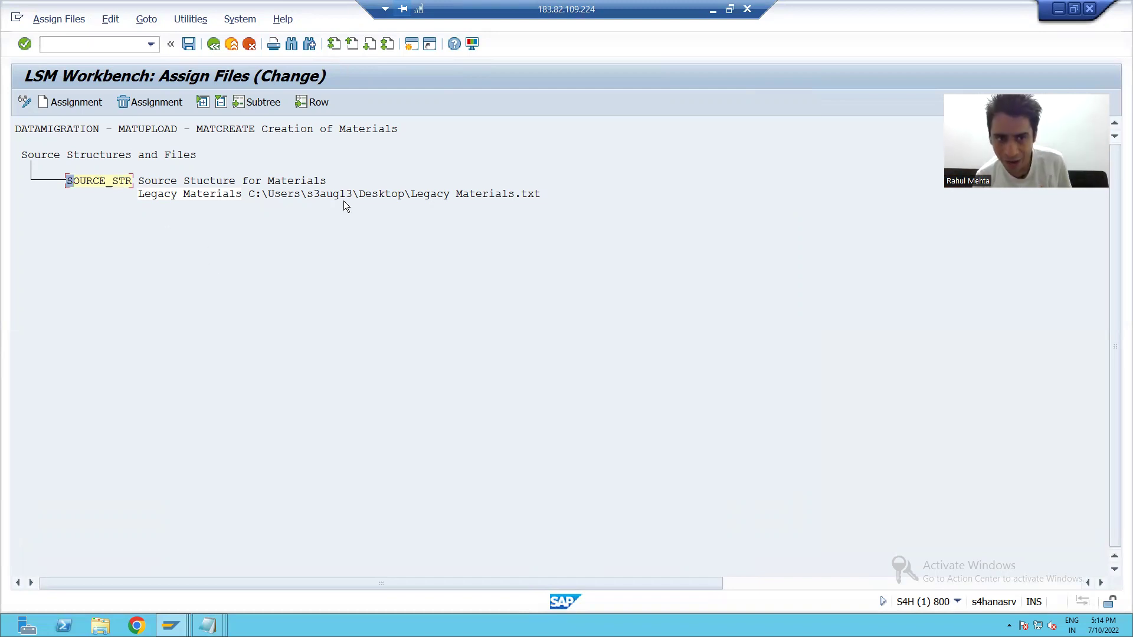
{"action": "left_click", "coordinate": [334, 196]}
{"action": "left_click", "coordinate": [117, 182]}
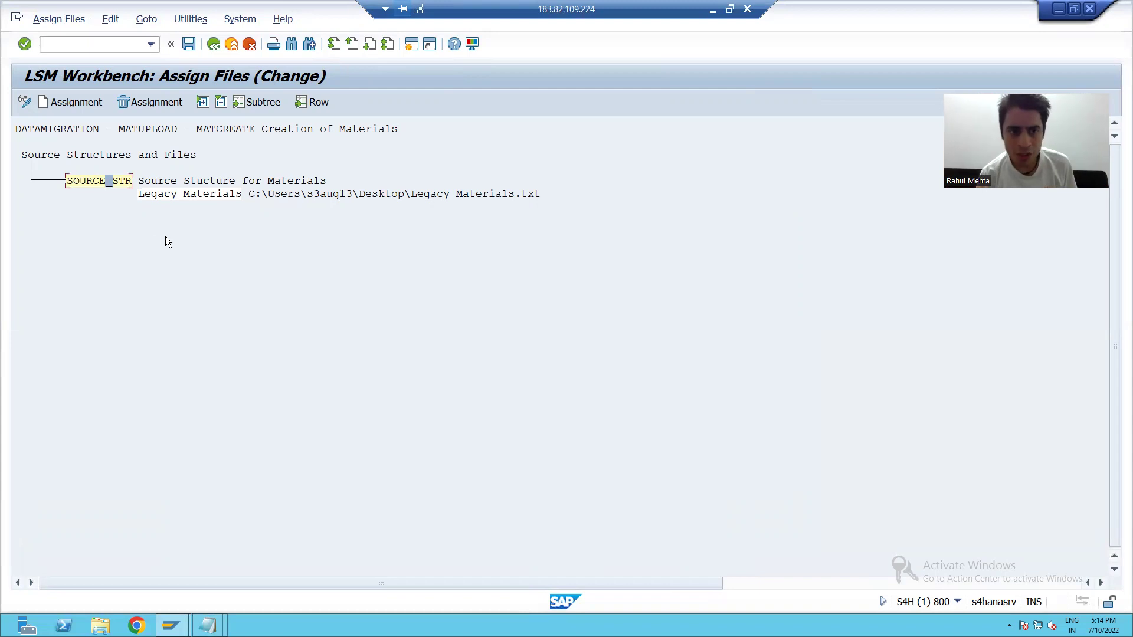
- Delete the file assignment of SOURCE_STR and assign the Legacy Materials file to the structure again
{"action": "left_click", "coordinate": [115, 183]}
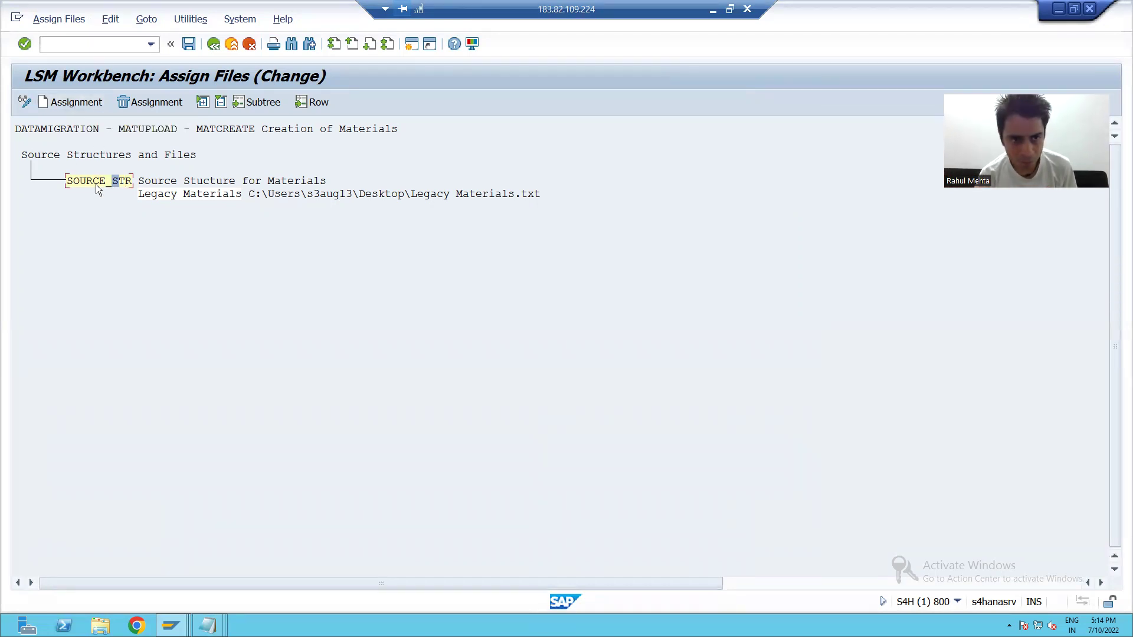
{"action": "left_click", "coordinate": [131, 104]}
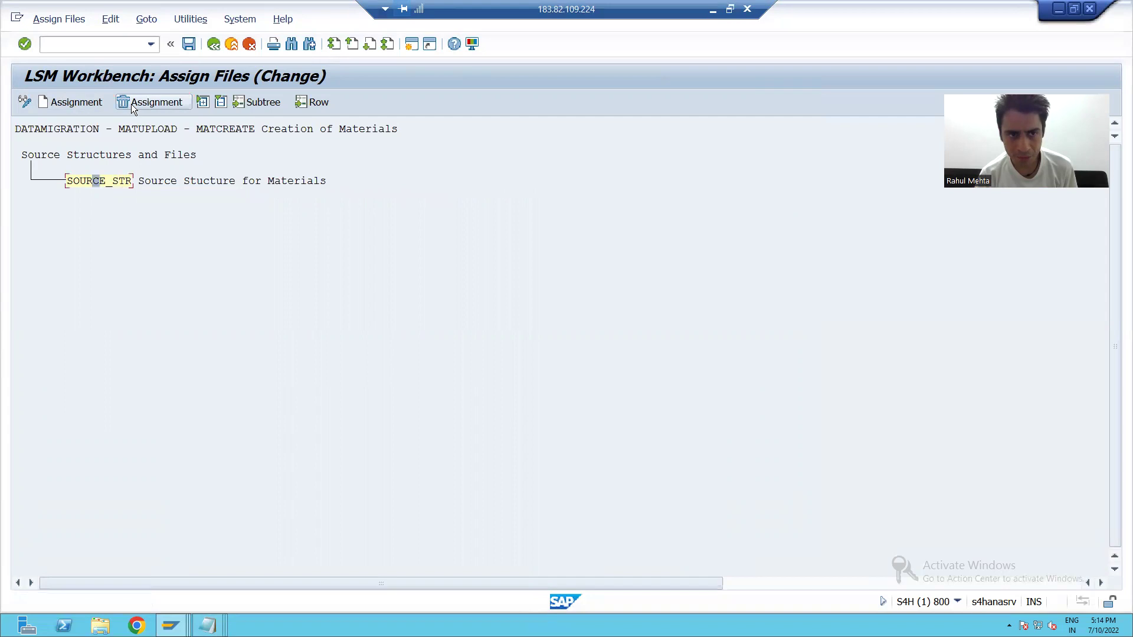
{"action": "left_click", "coordinate": [59, 103]}
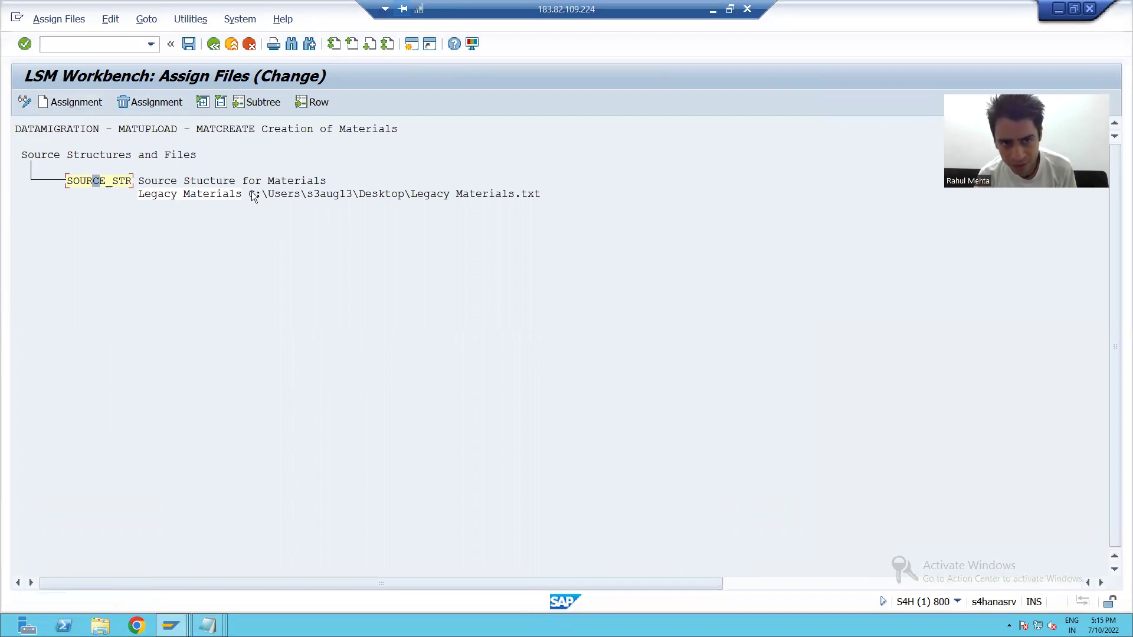
{"action": "left_click_drag", "start_coordinate": [251, 192], "coordinate": [508, 194]}
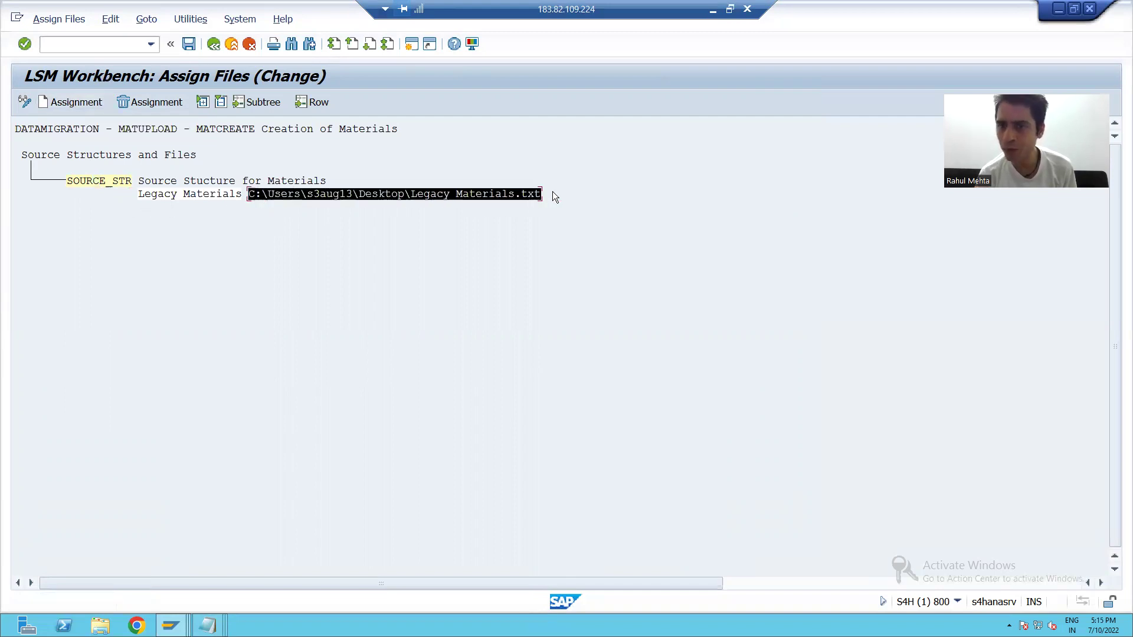
- Save the file assignment for SOURCE_STR and go back to the process step list
{"action": "left_click", "coordinate": [131, 181]}
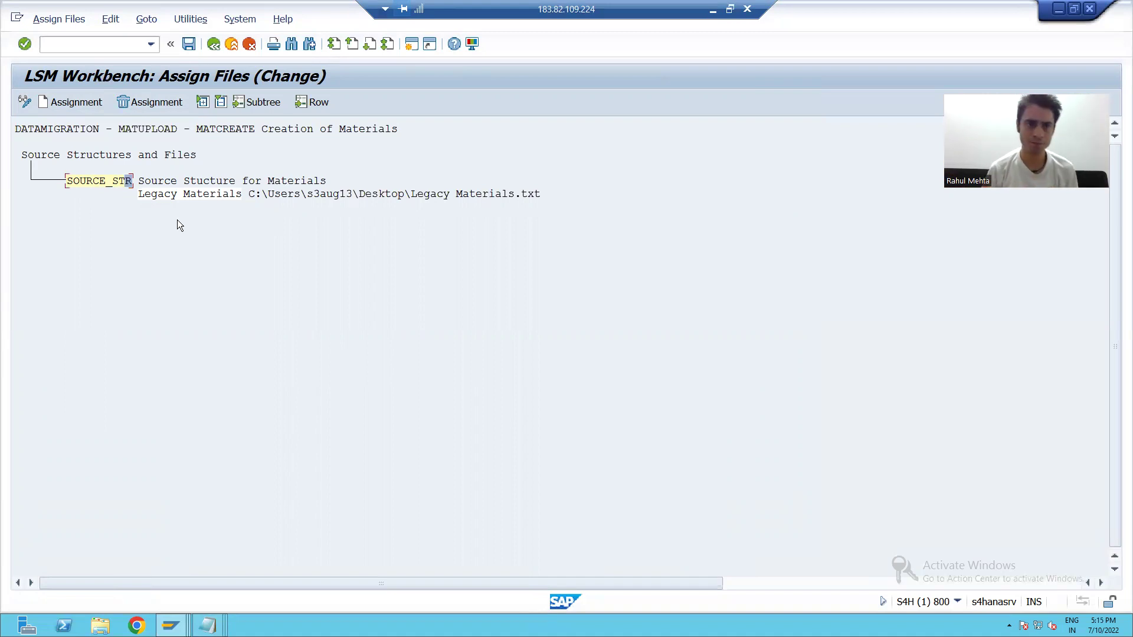
{"action": "left_click", "coordinate": [189, 44]}
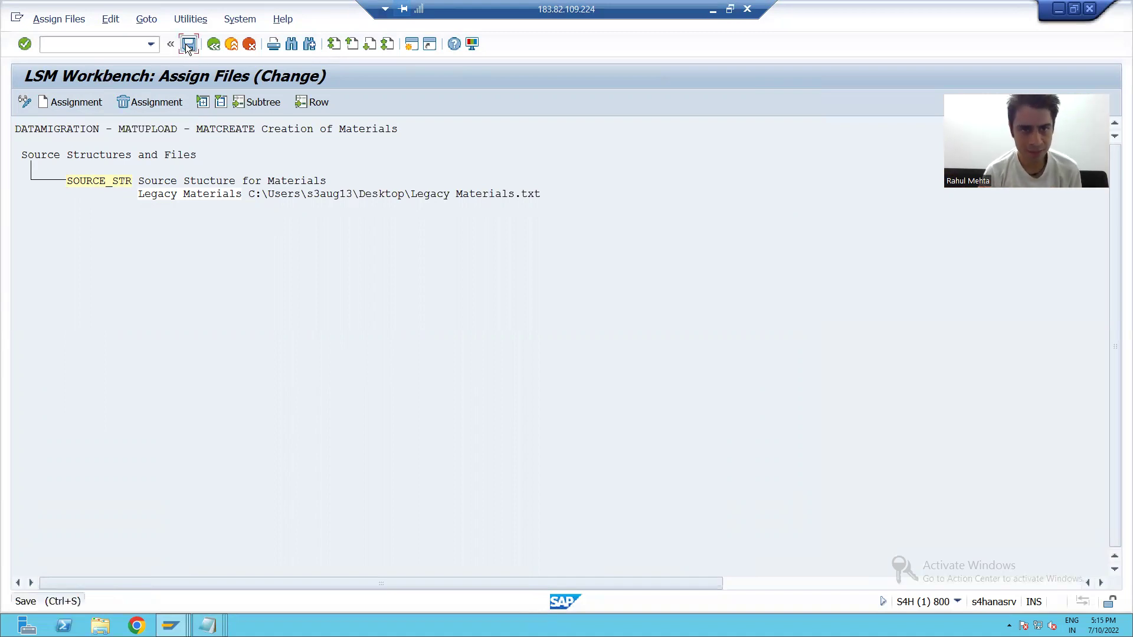
{"action": "left_click", "coordinate": [213, 43]}
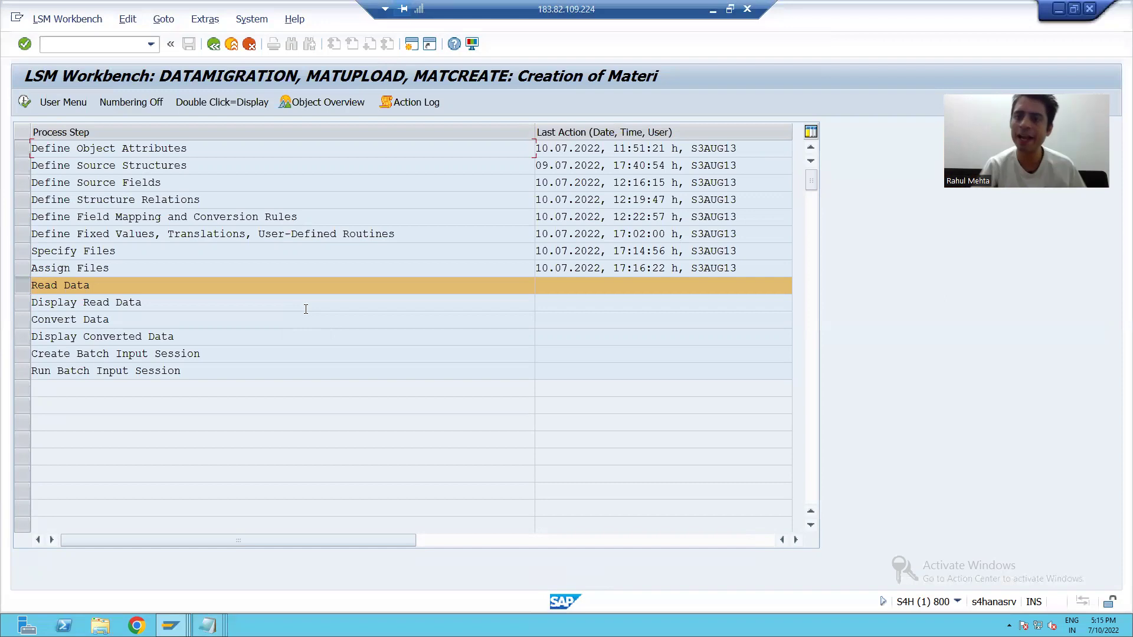
- Switch to the ABAP Editor session and examine the GUI_UPLOAD function call in report ZPRG1_MM01_28
{"action": "mouse_move", "coordinate": [171, 625]}
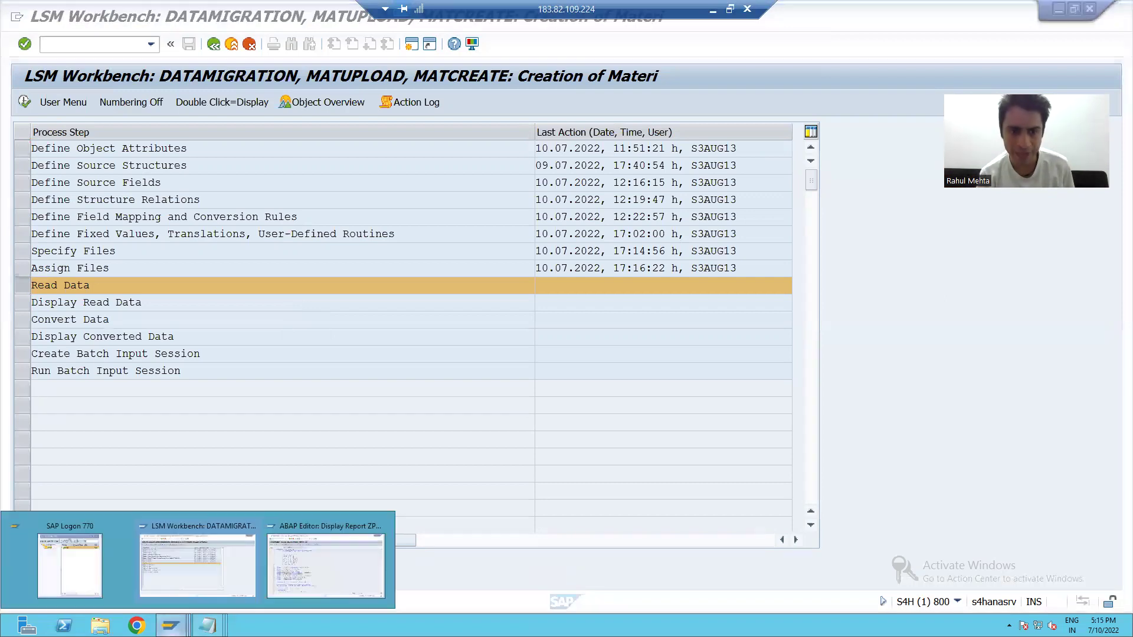
{"action": "left_click", "coordinate": [300, 584]}
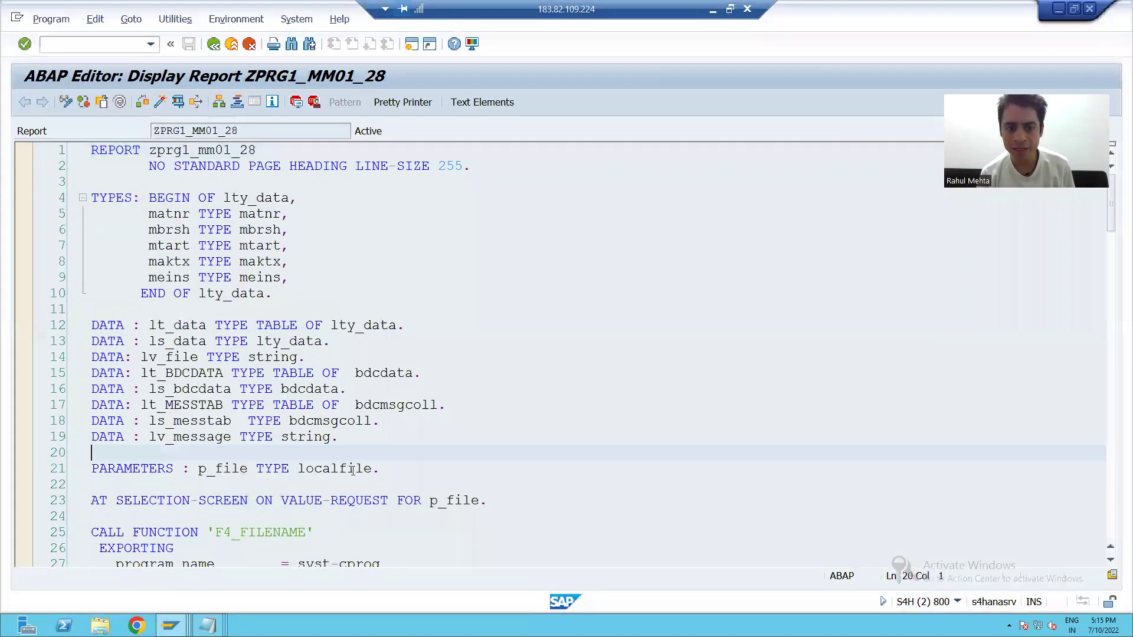
{"action": "scroll", "coordinate": [352, 470], "scroll_direction": "down", "scroll_amount": 4}
{"action": "scroll", "coordinate": [353, 470], "scroll_direction": "down", "scroll_amount": 6}
{"action": "left_click", "coordinate": [273, 262]}
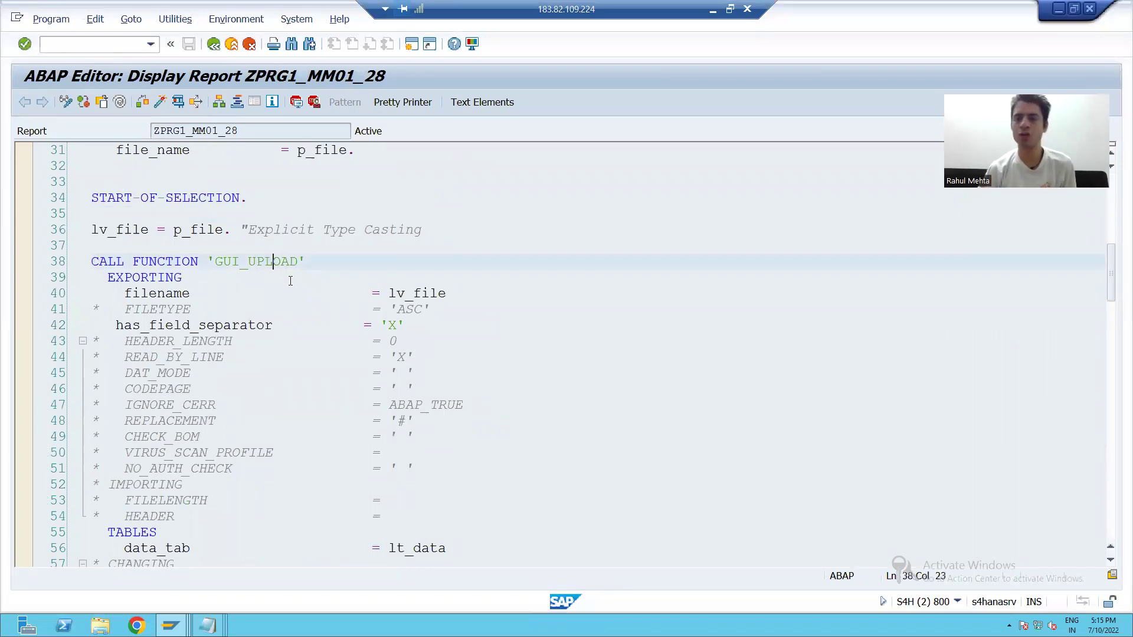
- Return to the LSM Workbench session and start the Read Data process step
{"action": "key", "text": "alt+Tab"}
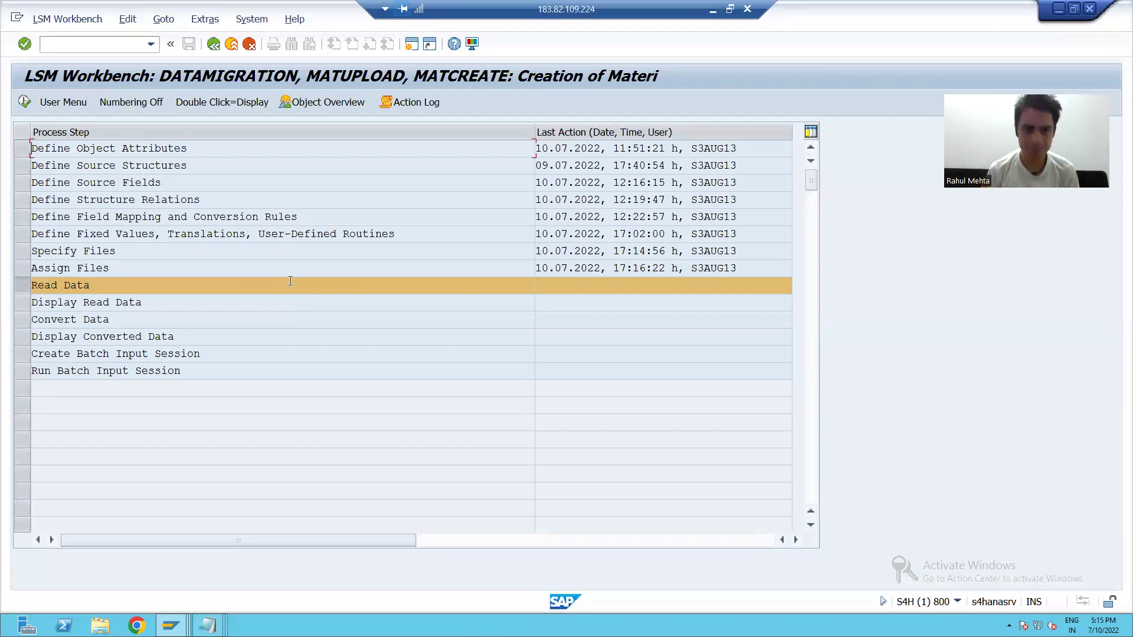
{"action": "left_click", "coordinate": [24, 102]}
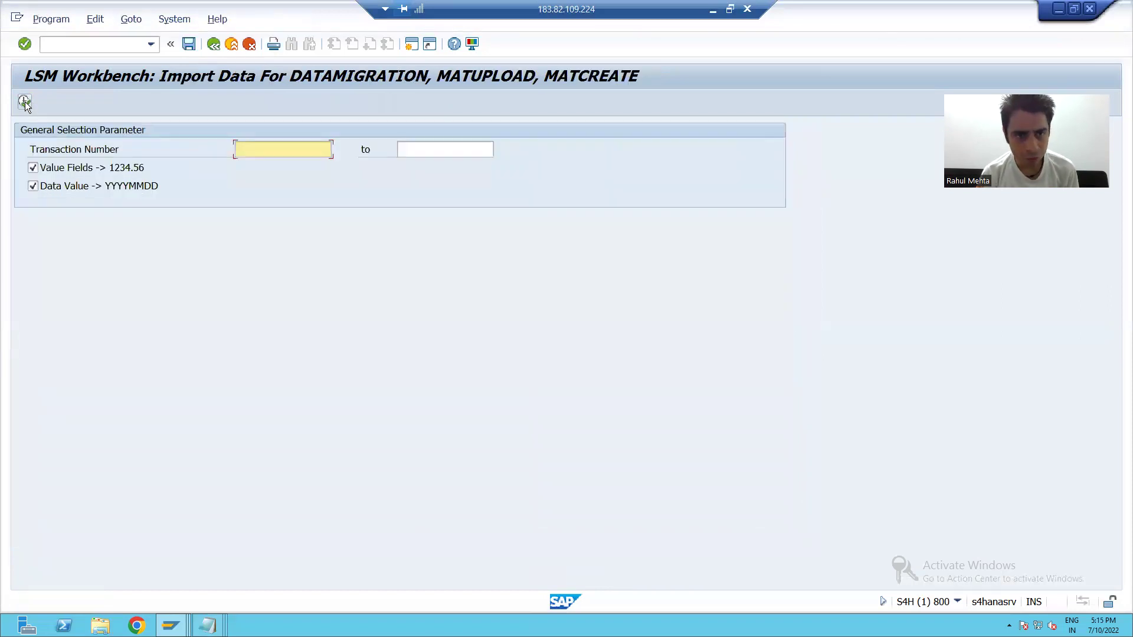
- Import the Legacy Materials file for all transactions, granting remembered access to the file, and go back to the process step list
{"action": "left_click", "coordinate": [25, 102]}
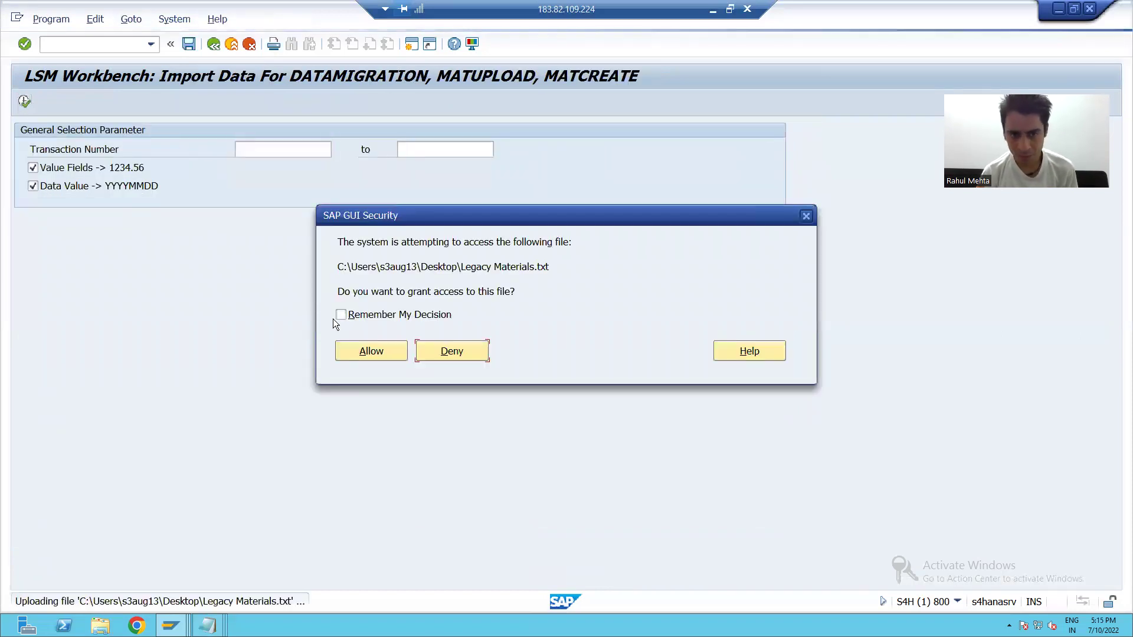
{"action": "left_click", "coordinate": [341, 315]}
{"action": "left_click", "coordinate": [365, 353]}
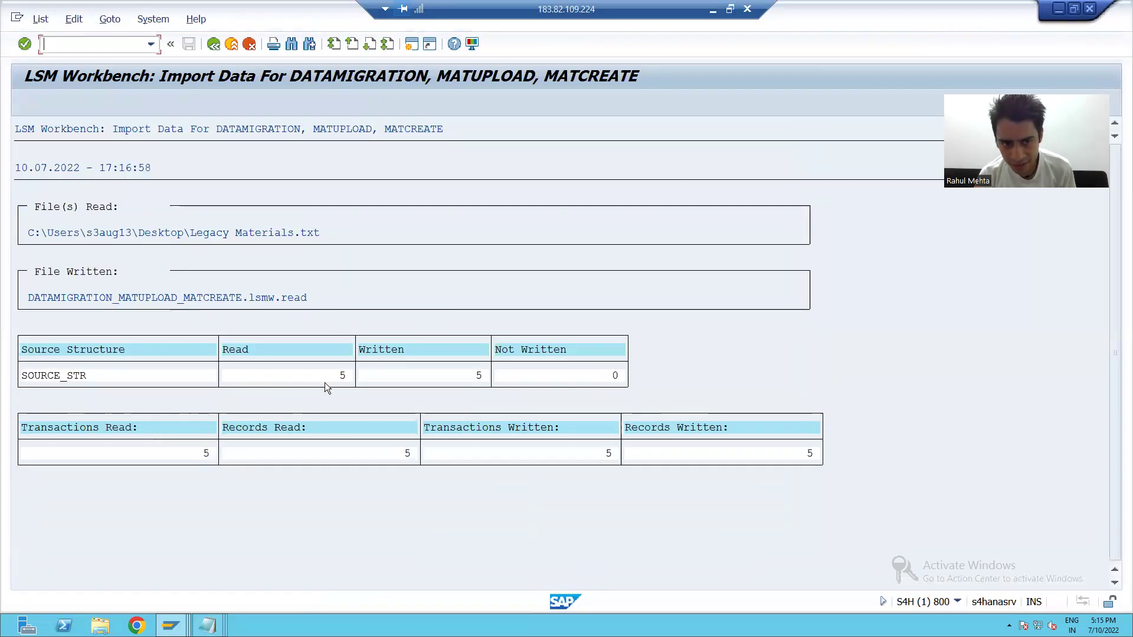
{"action": "left_click_drag", "start_coordinate": [337, 377], "coordinate": [349, 378]}
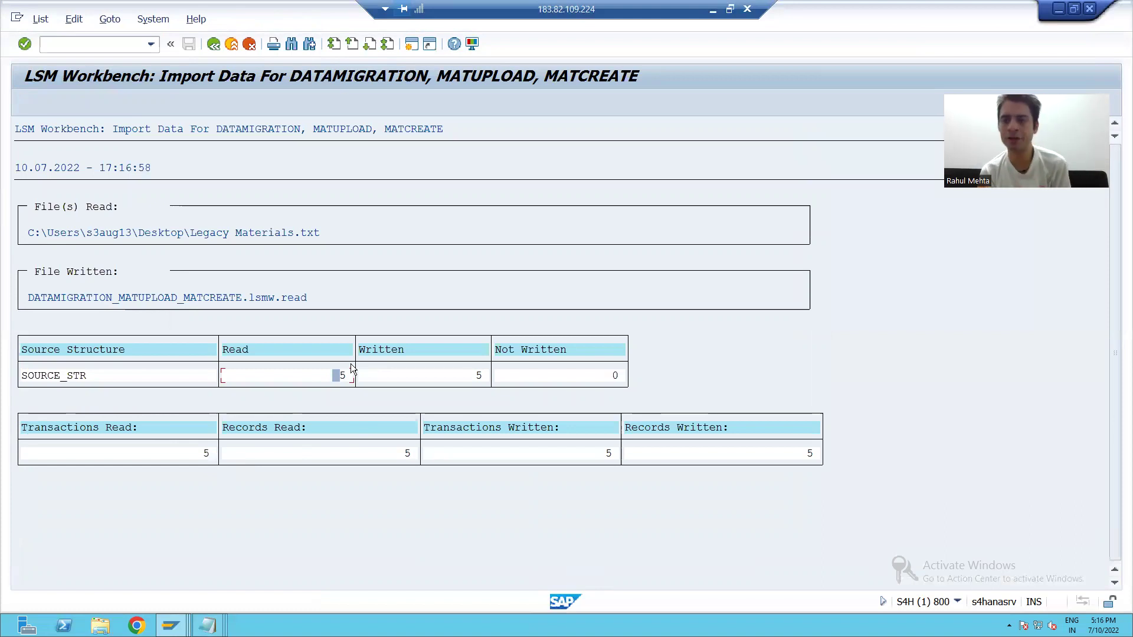
{"action": "left_click", "coordinate": [212, 45]}
{"action": "left_click", "coordinate": [213, 44]}
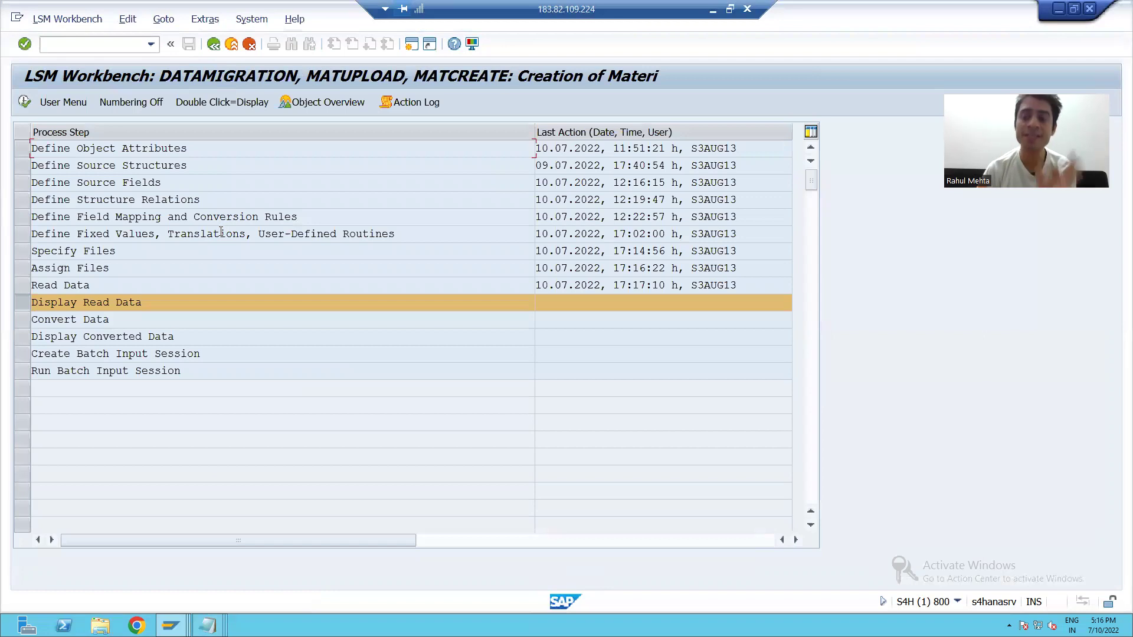
- Display the read data up to line 10000 and examine the SOURCE_STR field contents of the first record, PMAT80
{"action": "left_click", "coordinate": [26, 102]}
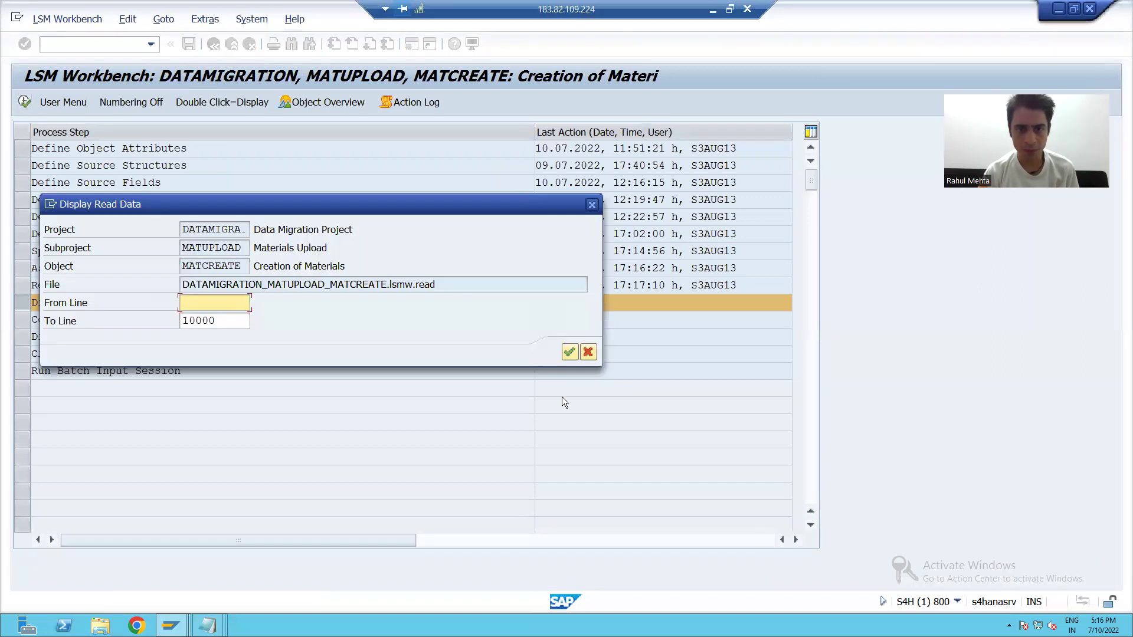
{"action": "left_click", "coordinate": [568, 353]}
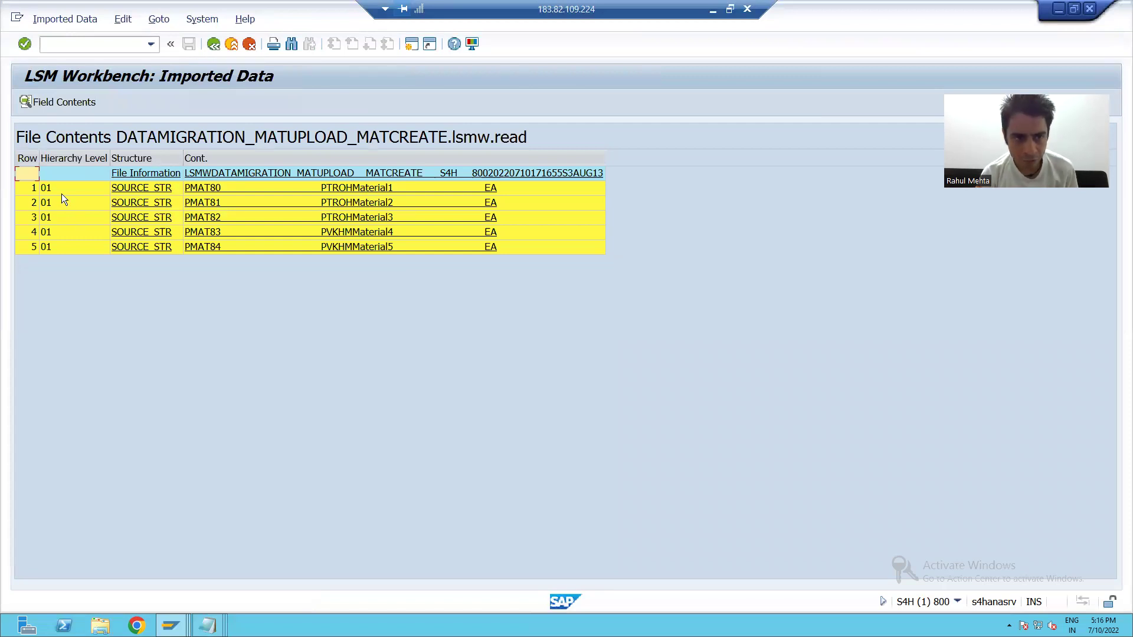
{"action": "left_click", "coordinate": [334, 192]}
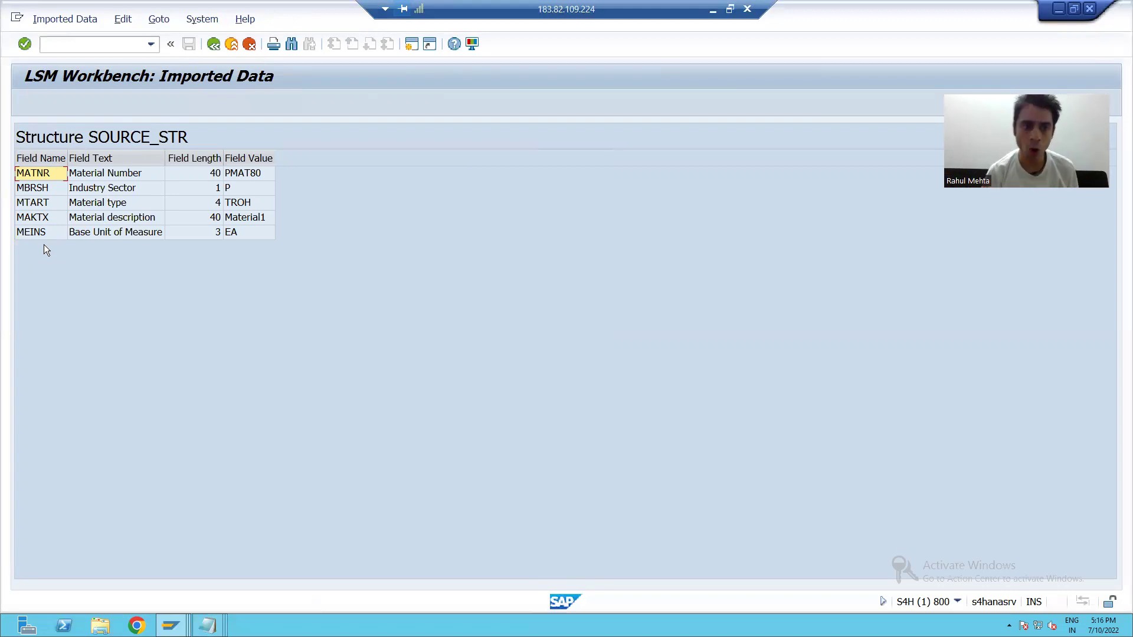
{"action": "left_click", "coordinate": [37, 176]}
{"action": "left_click", "coordinate": [36, 190]}
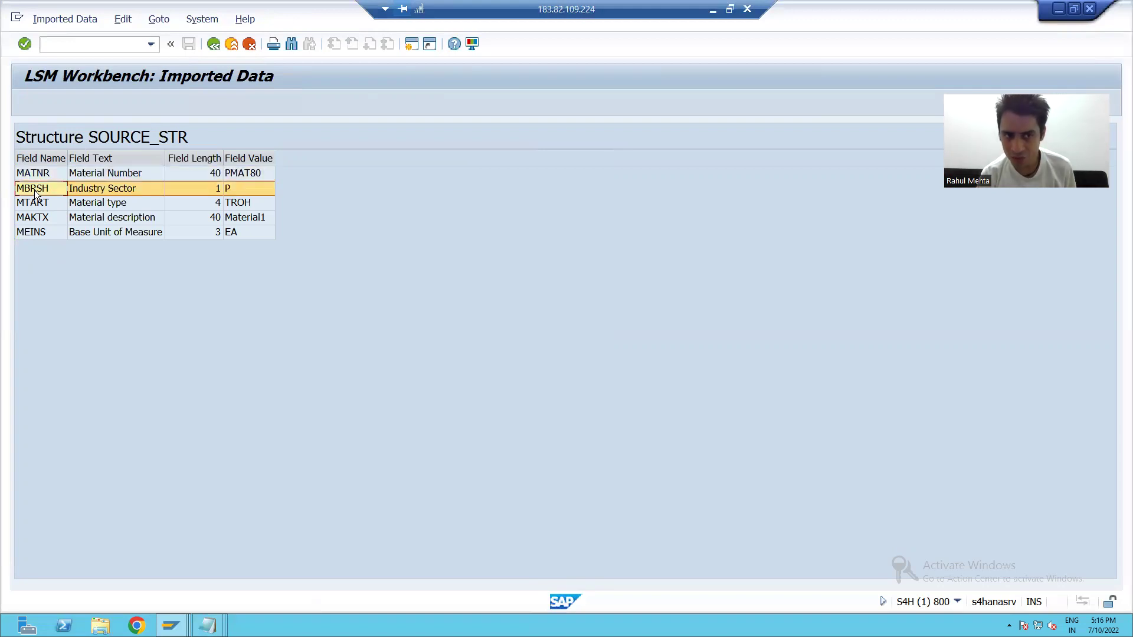
{"action": "left_click", "coordinate": [36, 204]}
{"action": "left_click", "coordinate": [37, 218]}
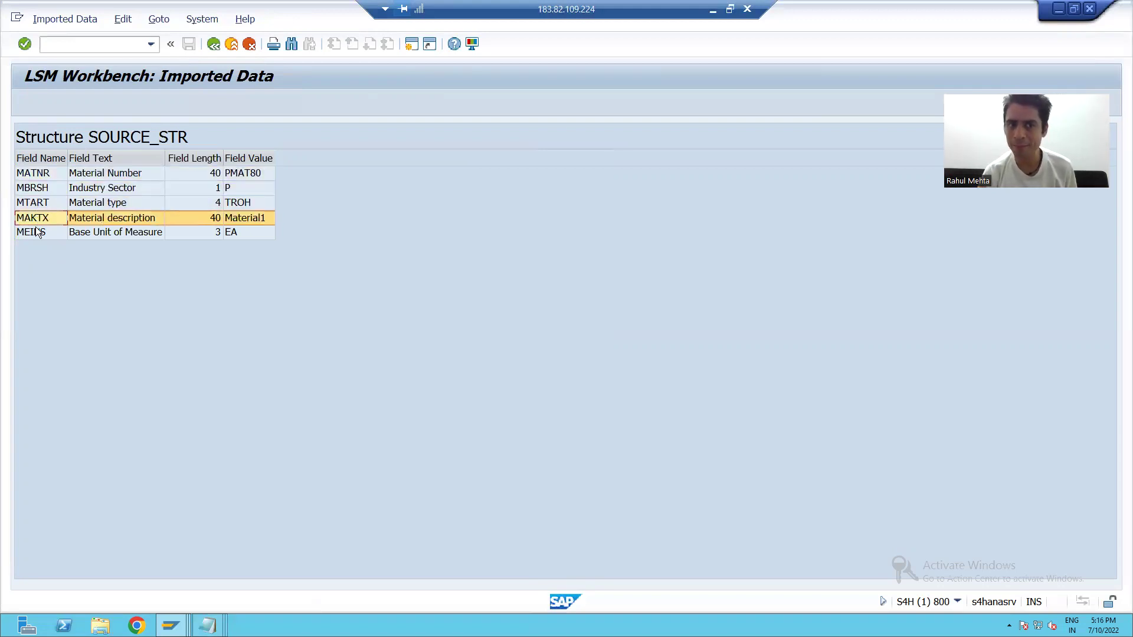
{"action": "left_click", "coordinate": [36, 232]}
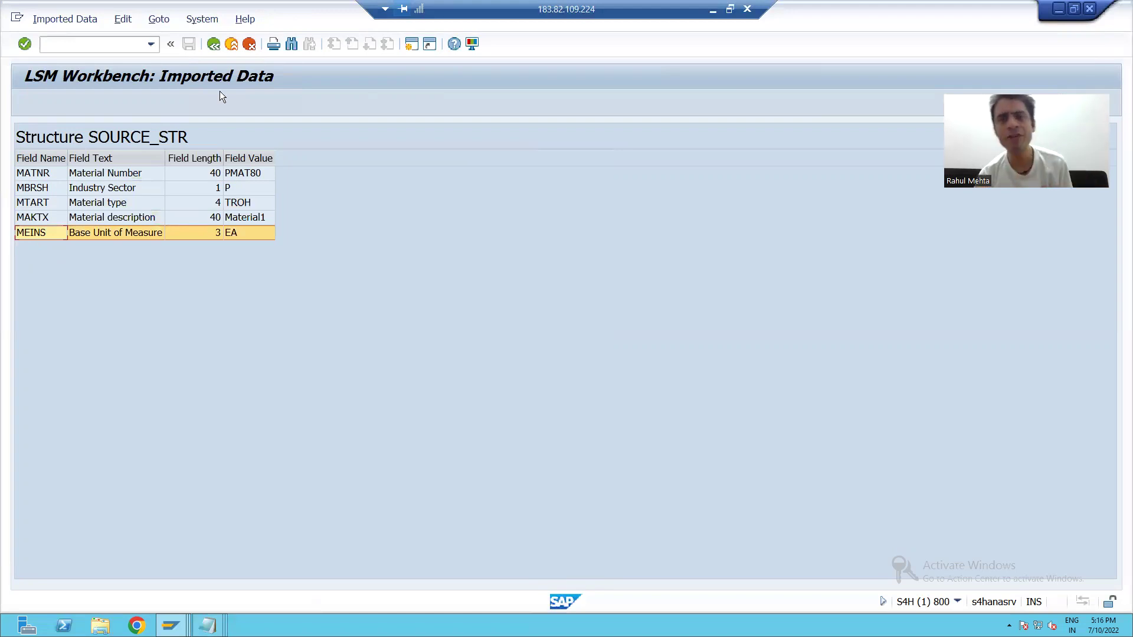
{"action": "left_click", "coordinate": [214, 46]}
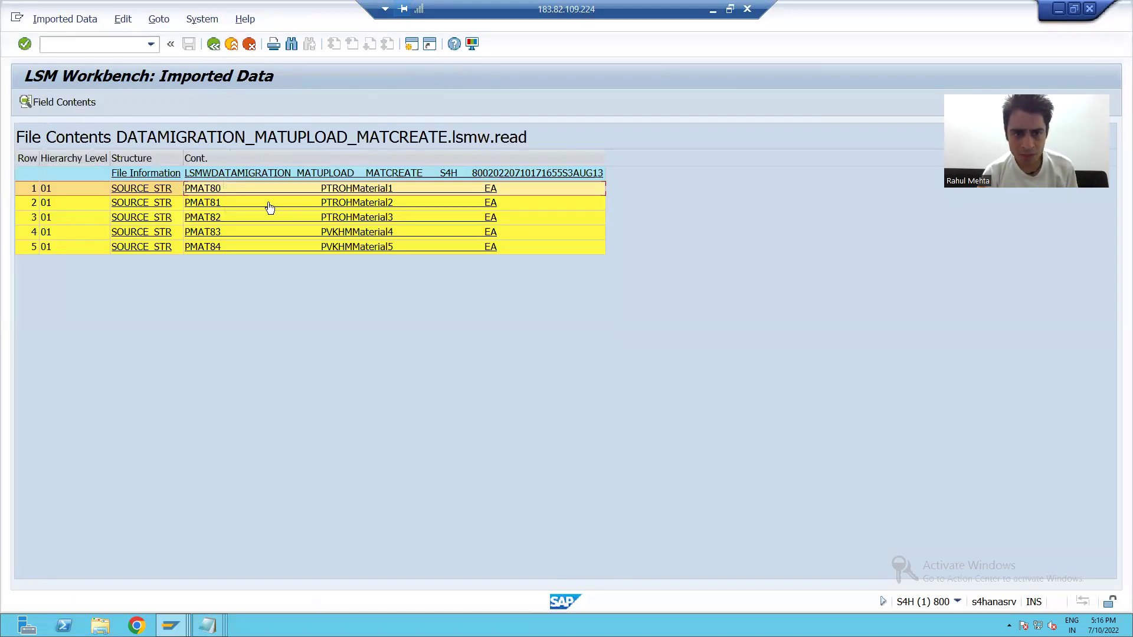
- Examine the field contents of the remaining imported records, PMAT81 through PMAT84, one after another
{"action": "double_click", "coordinate": [269, 203]}
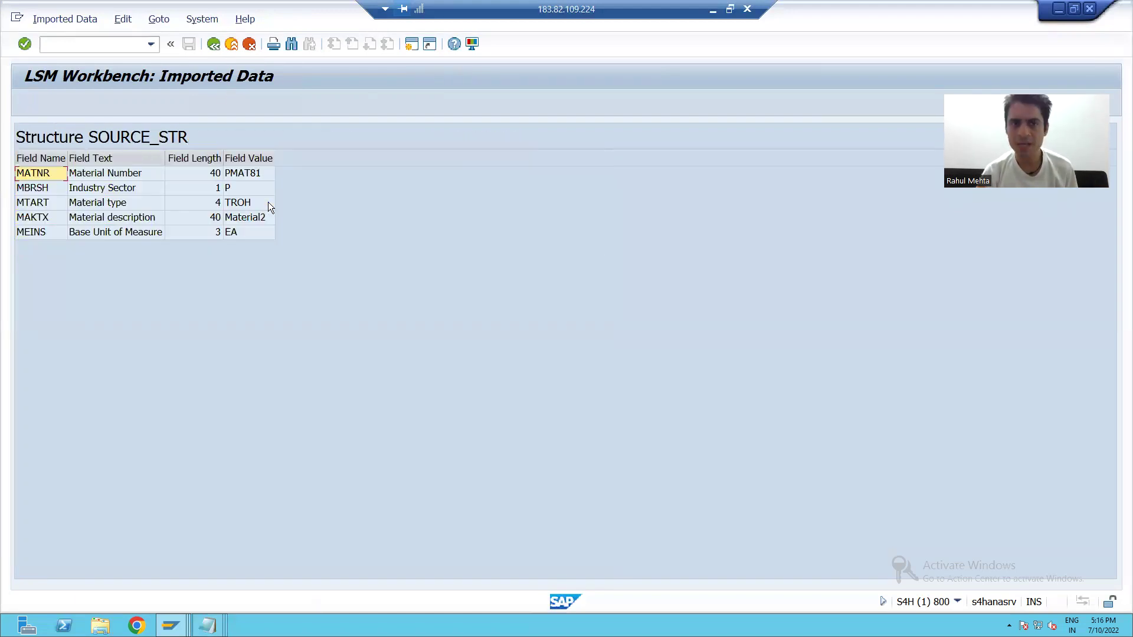
{"action": "left_click", "coordinate": [214, 46]}
{"action": "double_click", "coordinate": [230, 218]}
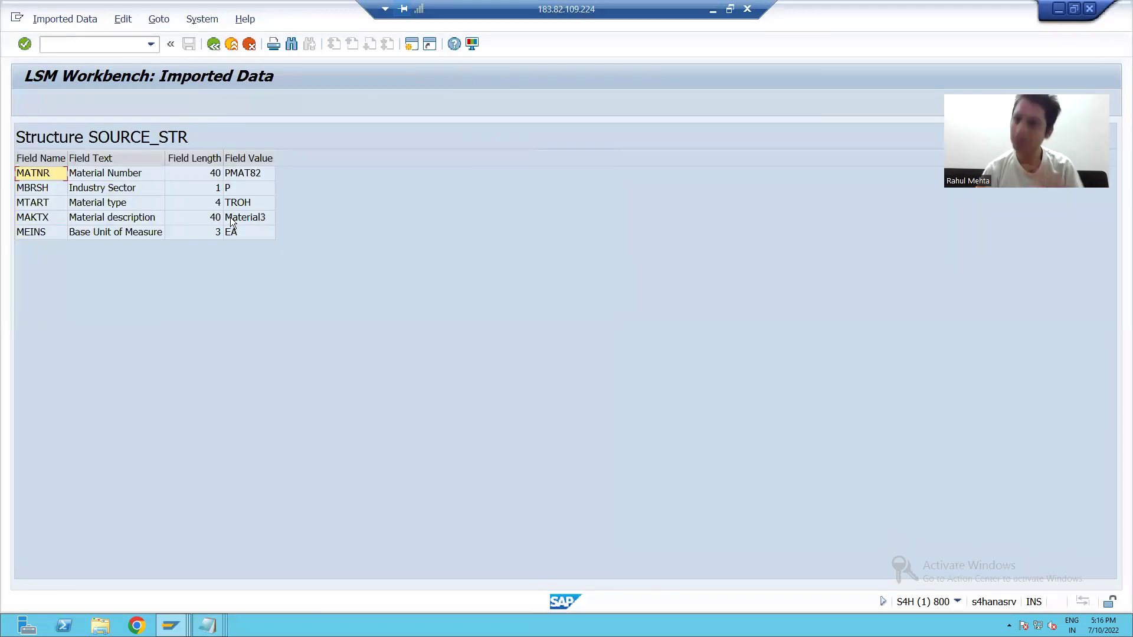
{"action": "left_click", "coordinate": [214, 46]}
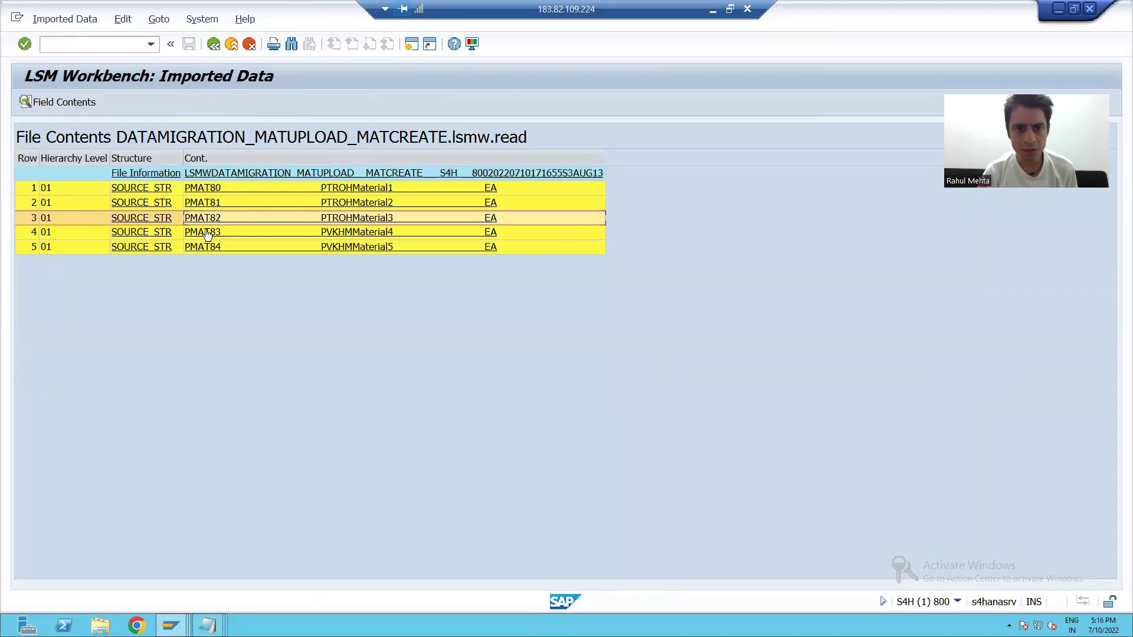
{"action": "double_click", "coordinate": [206, 228]}
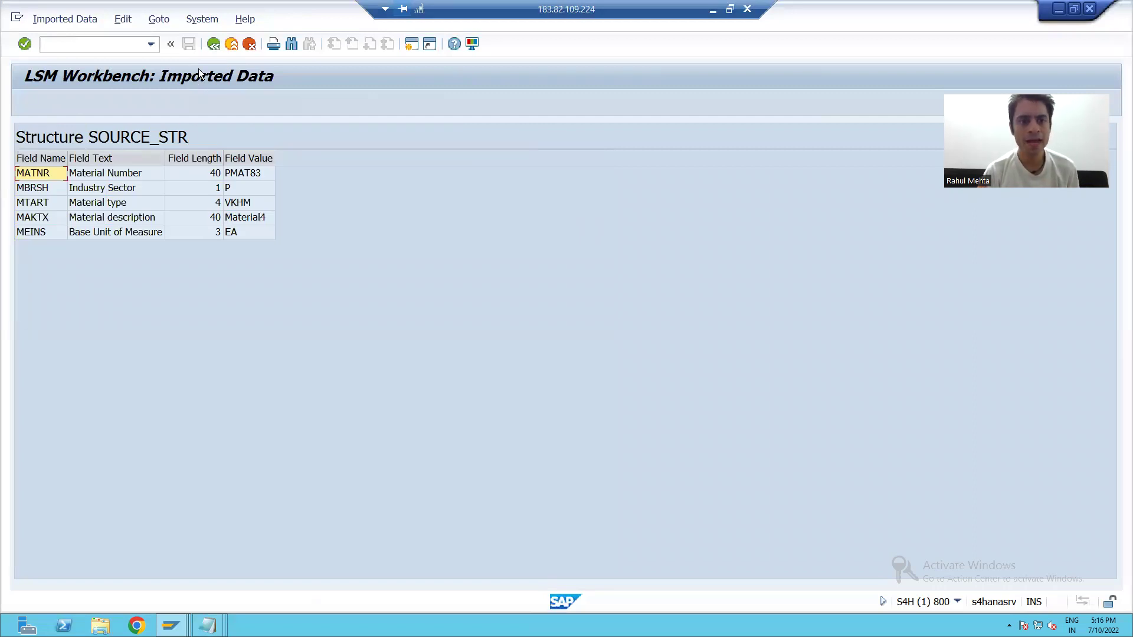
{"action": "left_click", "coordinate": [213, 48]}
{"action": "double_click", "coordinate": [205, 253]}
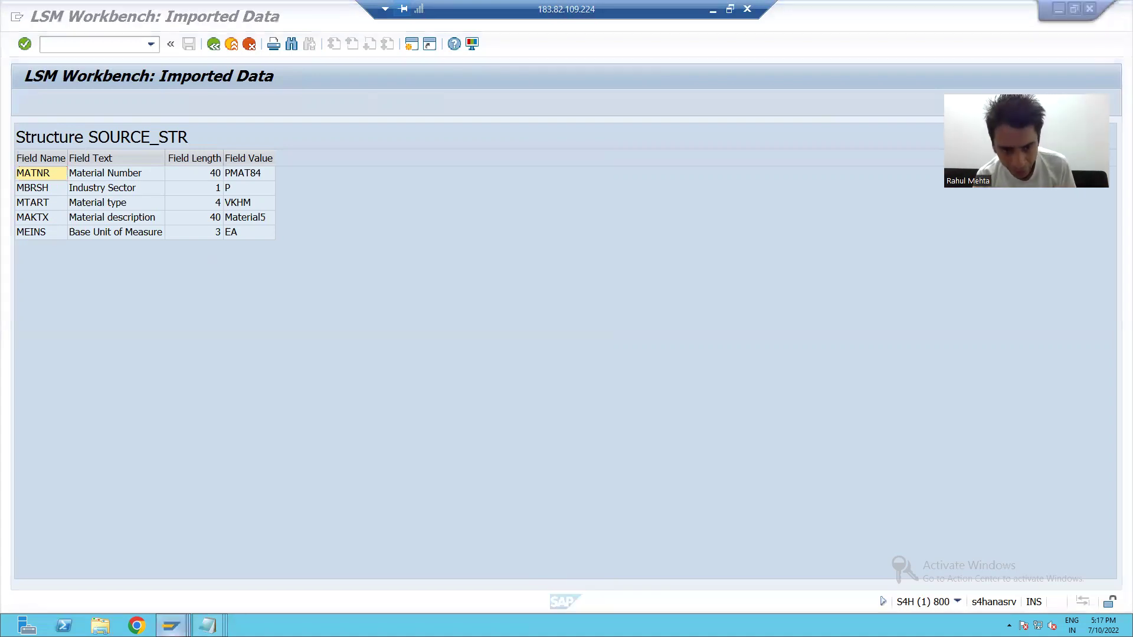
- Look at the GUI_UPLOAD call in the ABAP Editor session, then return to LSM Workbench and go back to the process step list
{"action": "mouse_move", "coordinate": [171, 626]}
{"action": "left_click", "coordinate": [309, 555]}
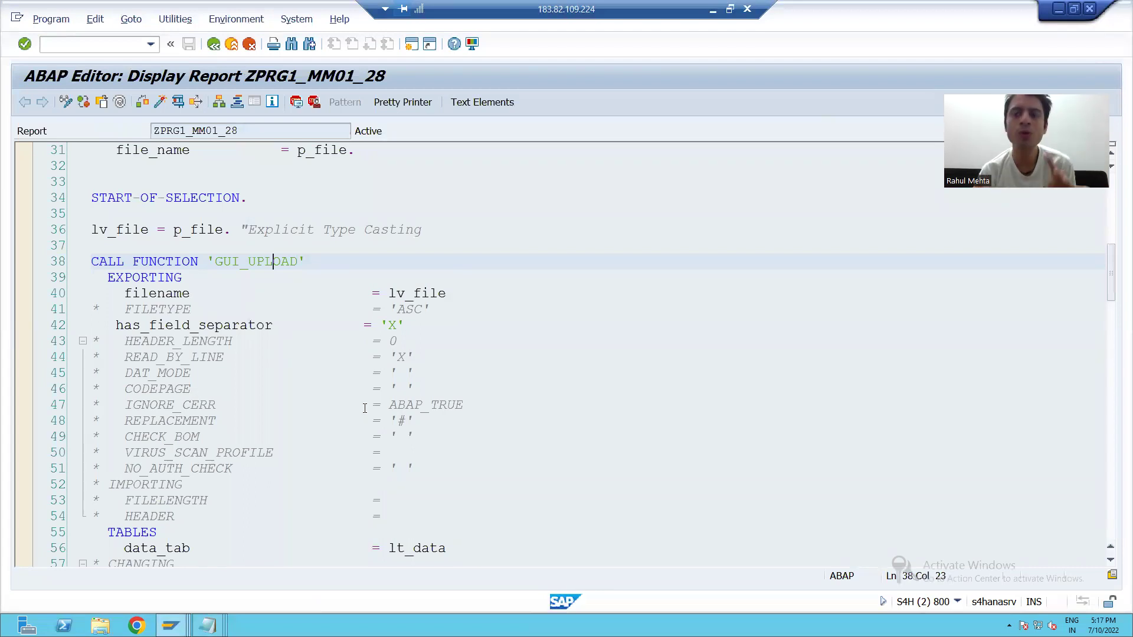
{"action": "key", "text": "alt+Tab"}
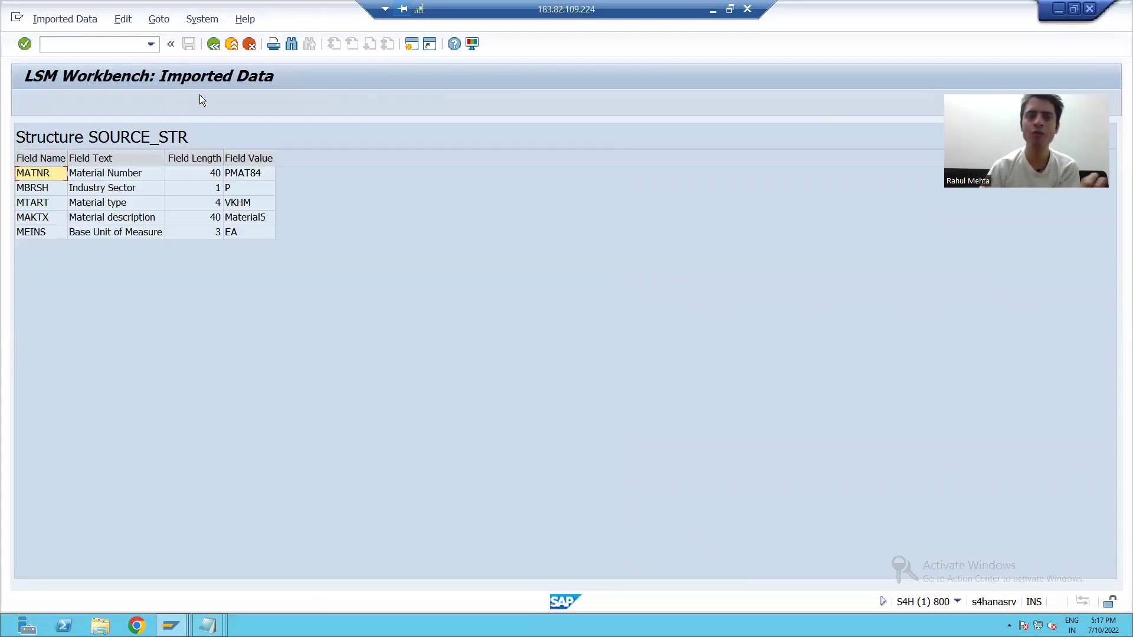
{"action": "left_click", "coordinate": [211, 44]}
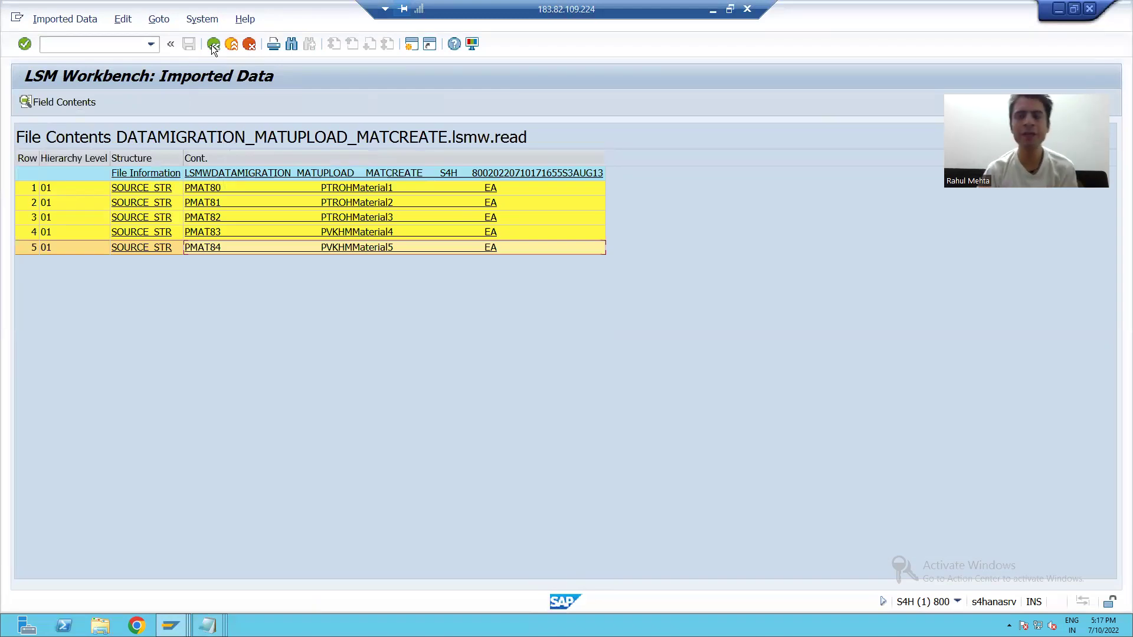
{"action": "left_click", "coordinate": [213, 44]}
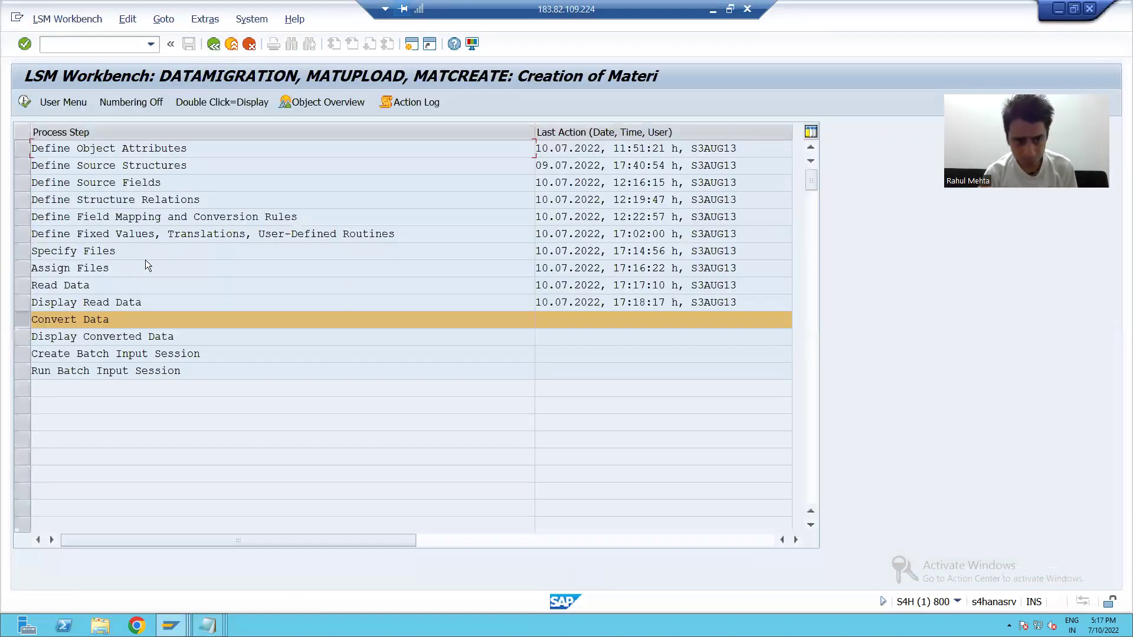
- Run the Convert Data process step for all transactions and go back to the process step list
{"action": "left_click", "coordinate": [85, 319]}
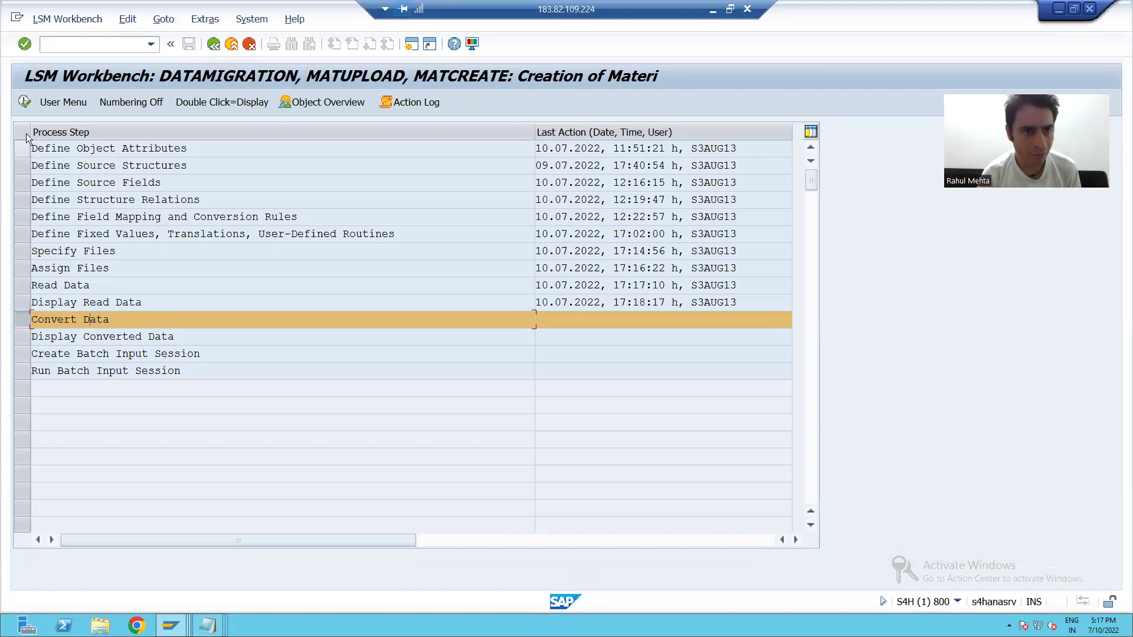
{"action": "left_click", "coordinate": [26, 101]}
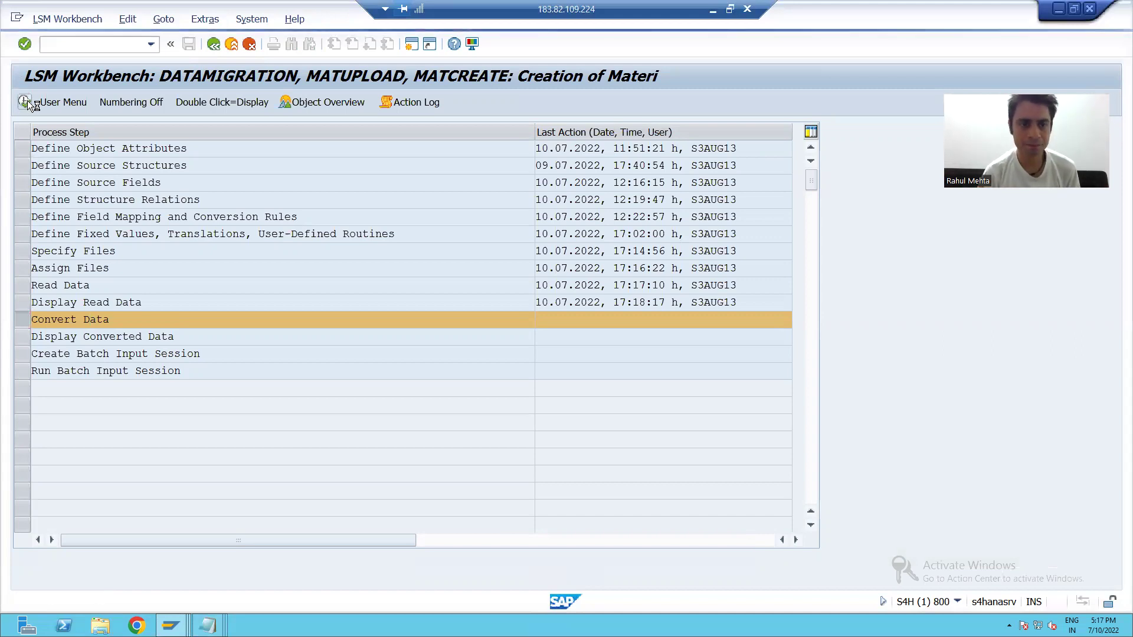
{"action": "left_click", "coordinate": [26, 100]}
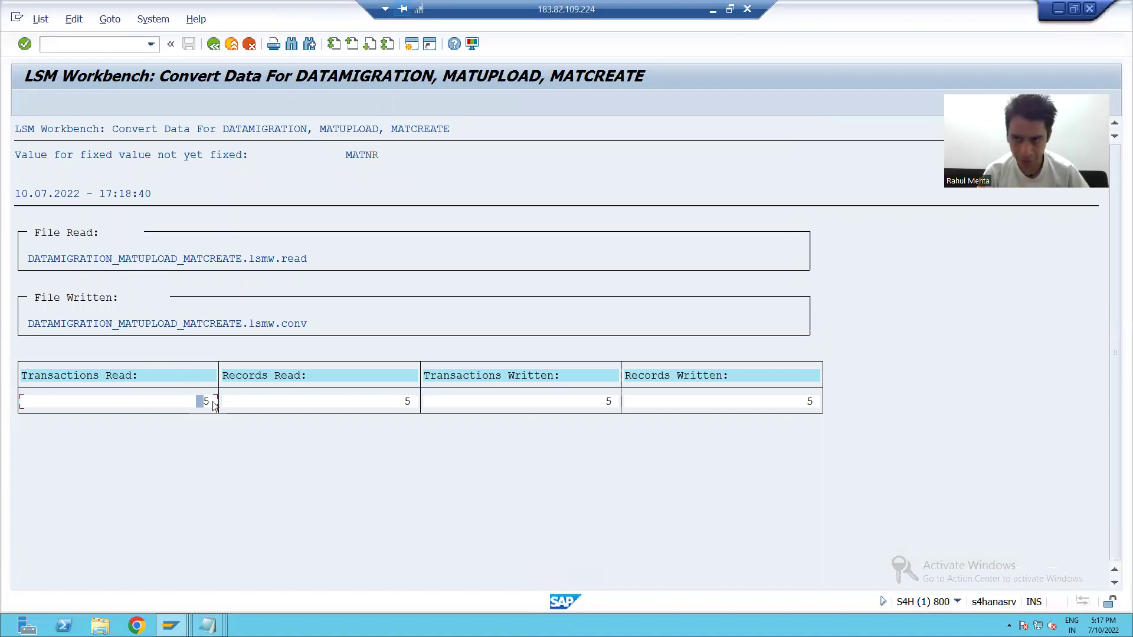
{"action": "left_click", "coordinate": [215, 45]}
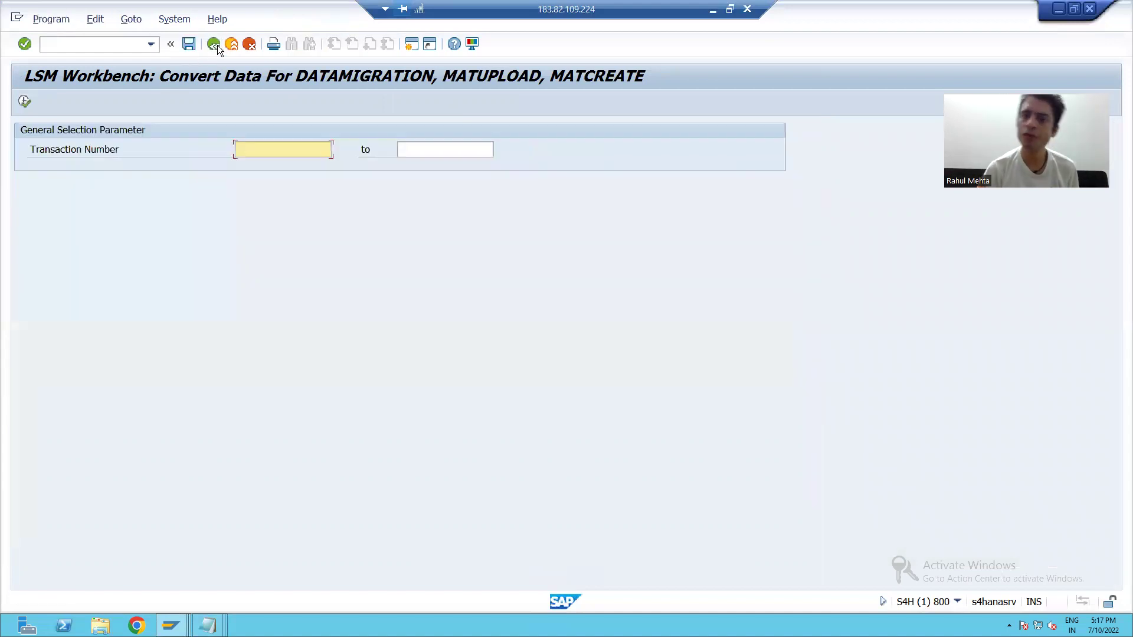
{"action": "left_click", "coordinate": [215, 46]}
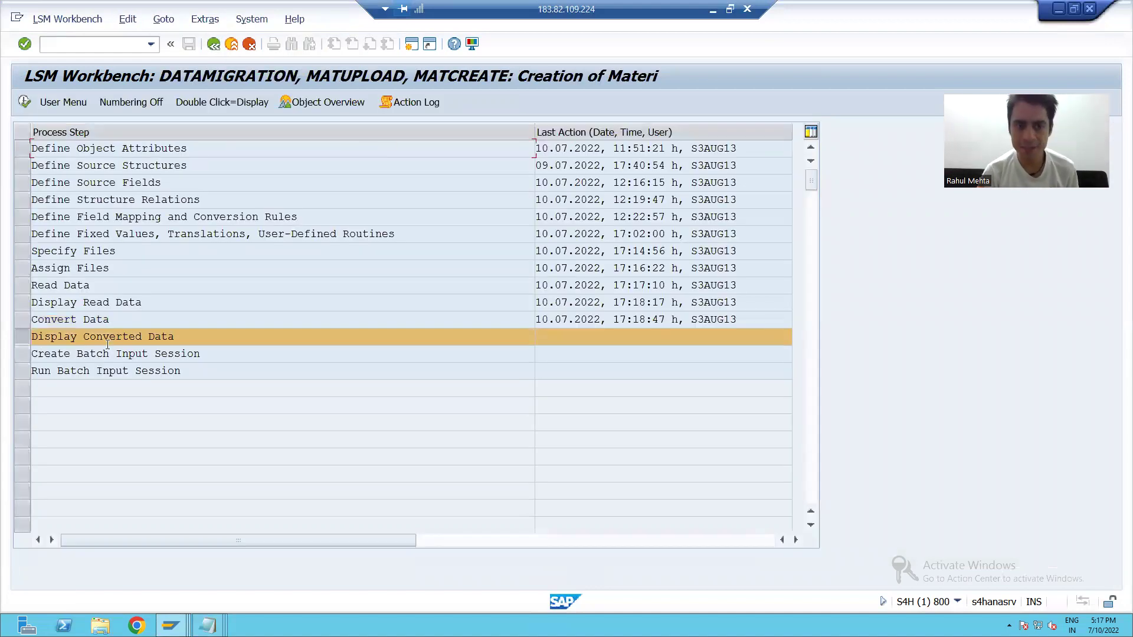
- Display the converted data and examine the MM01_RECORD fields of the first record, PMAT80, from material number to base unit of measure
{"action": "left_click", "coordinate": [24, 101]}
{"action": "left_click", "coordinate": [562, 353]}
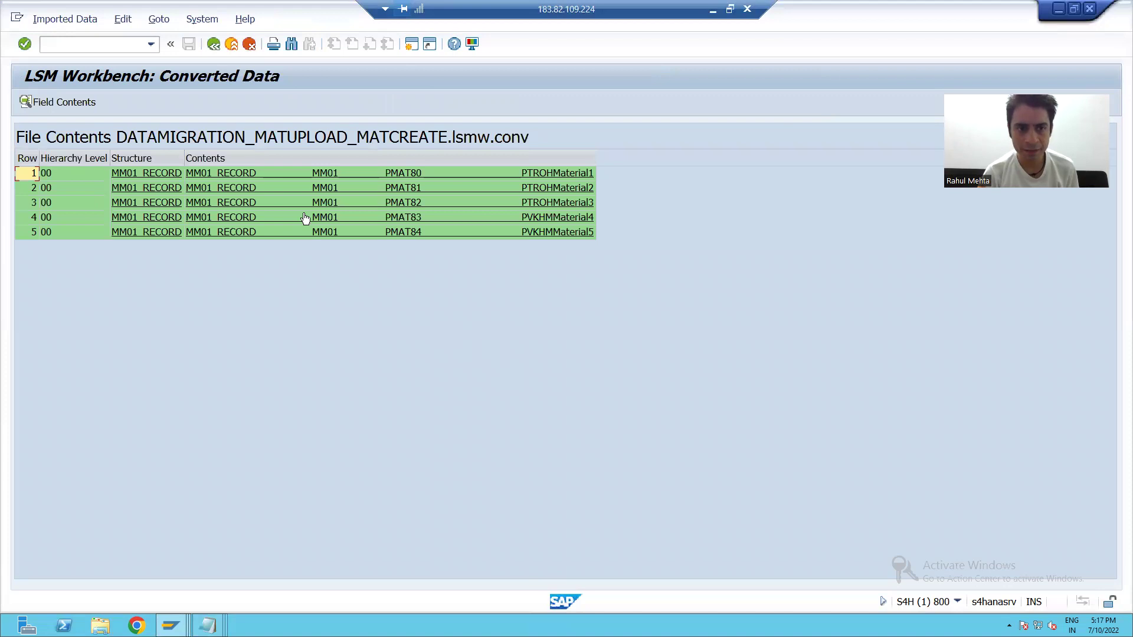
{"action": "double_click", "coordinate": [324, 177]}
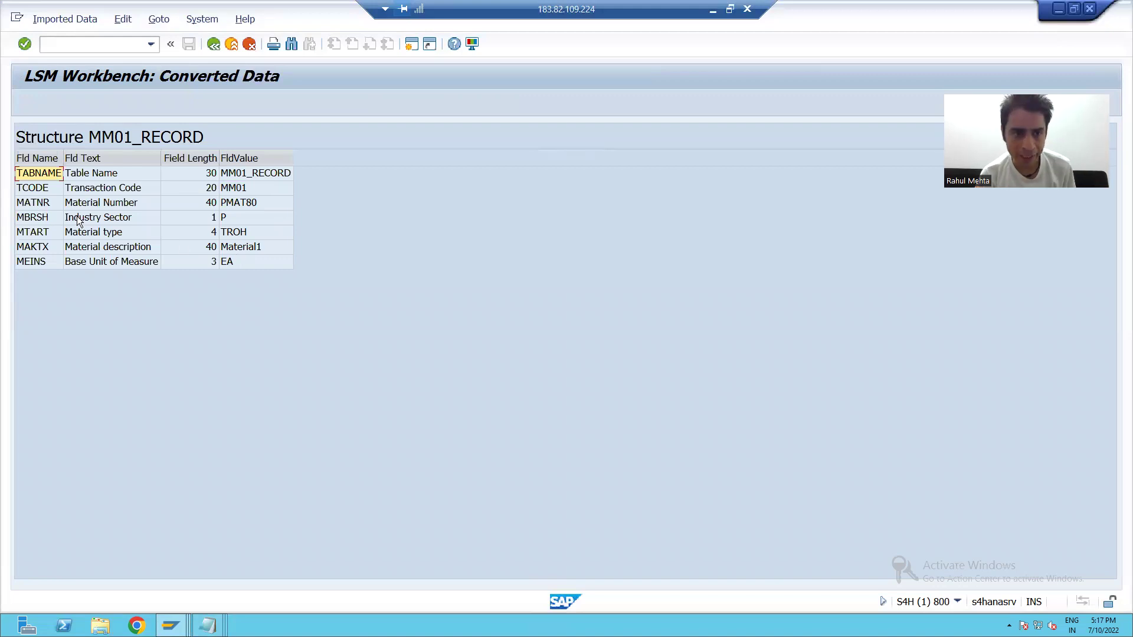
{"action": "left_click", "coordinate": [48, 203]}
{"action": "left_click", "coordinate": [44, 217]}
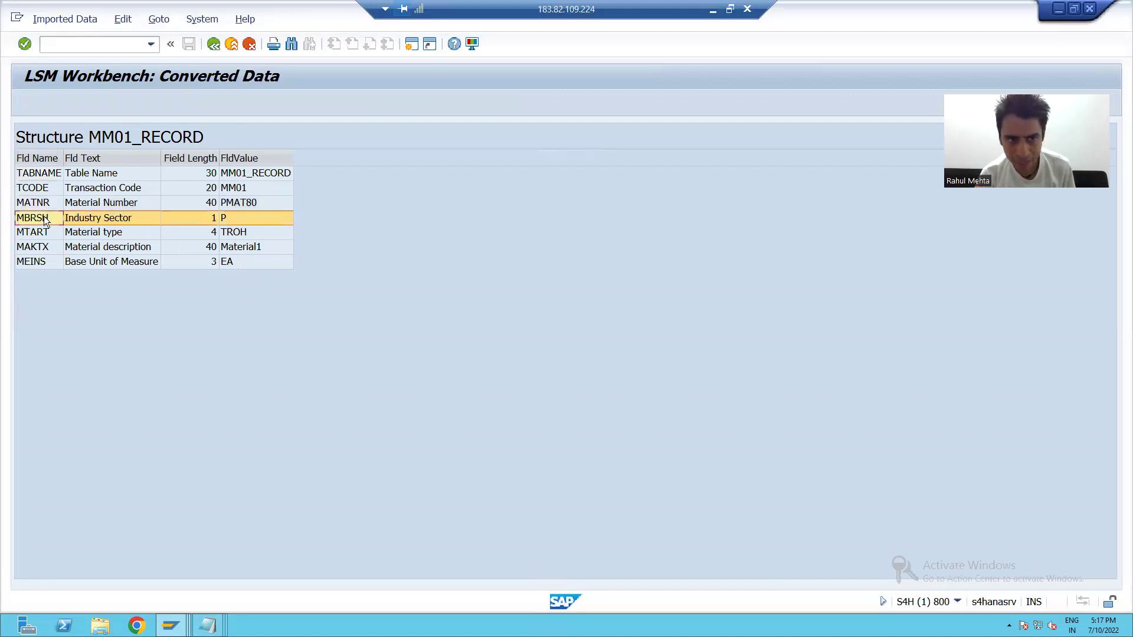
{"action": "left_click", "coordinate": [37, 233]}
{"action": "left_click", "coordinate": [41, 248]}
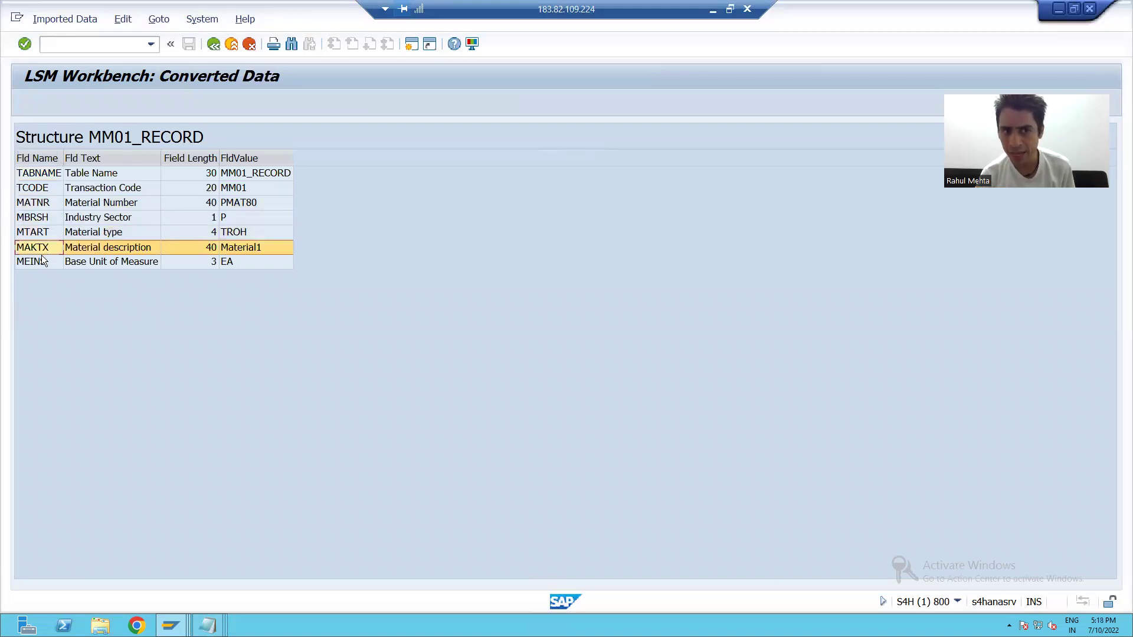
{"action": "left_click", "coordinate": [40, 266]}
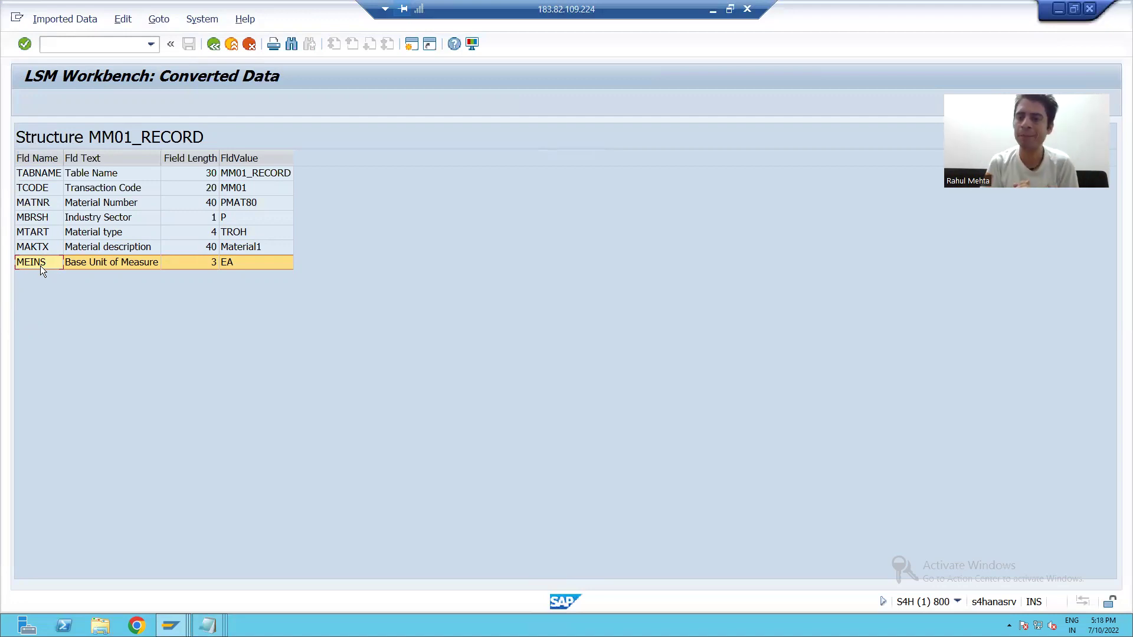
{"action": "left_click", "coordinate": [215, 48]}
- Examine the converted field contents of records PMAT81 and PMAT82, returning to the converted records list after each
{"action": "double_click", "coordinate": [242, 189]}
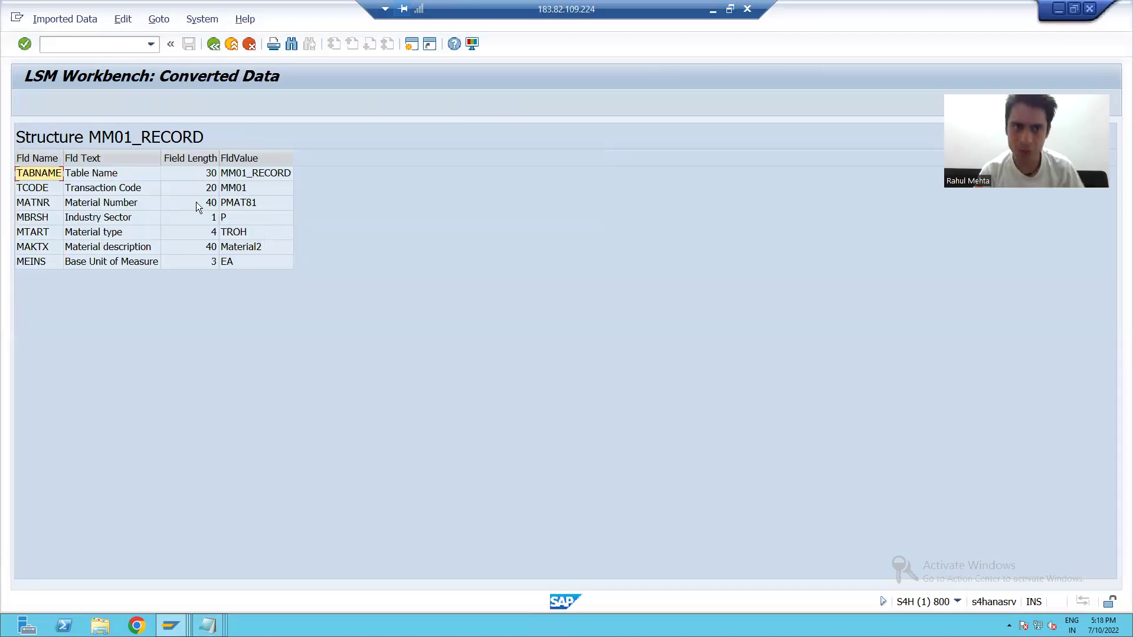
{"action": "left_click", "coordinate": [44, 200]}
{"action": "left_click", "coordinate": [41, 217]}
{"action": "left_click", "coordinate": [41, 230]}
{"action": "left_click", "coordinate": [45, 248]}
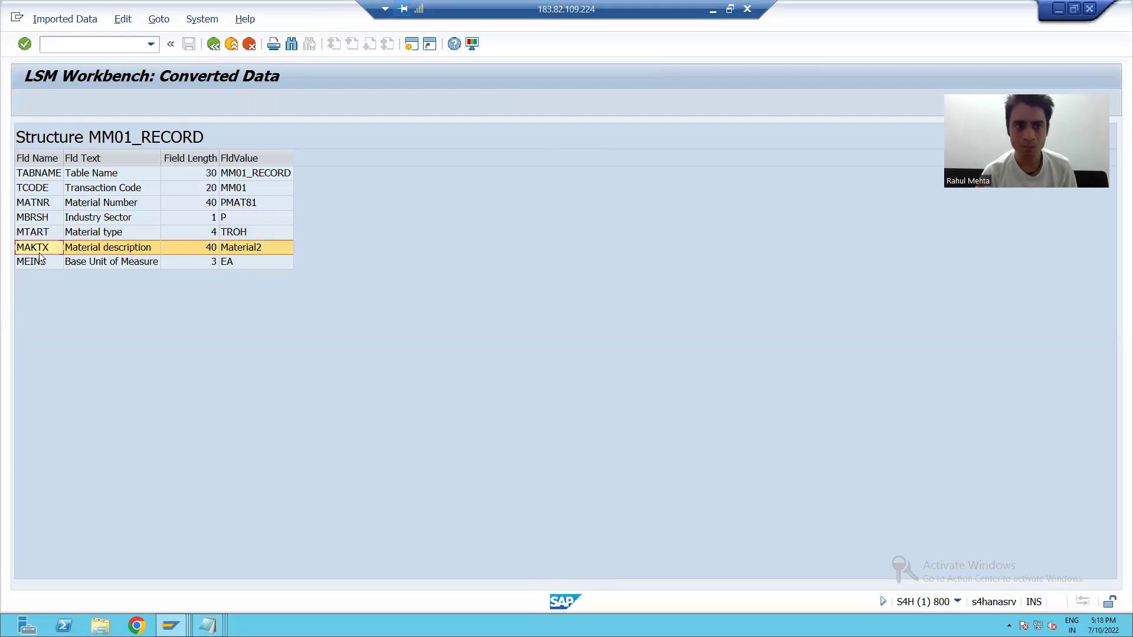
{"action": "left_click", "coordinate": [213, 47]}
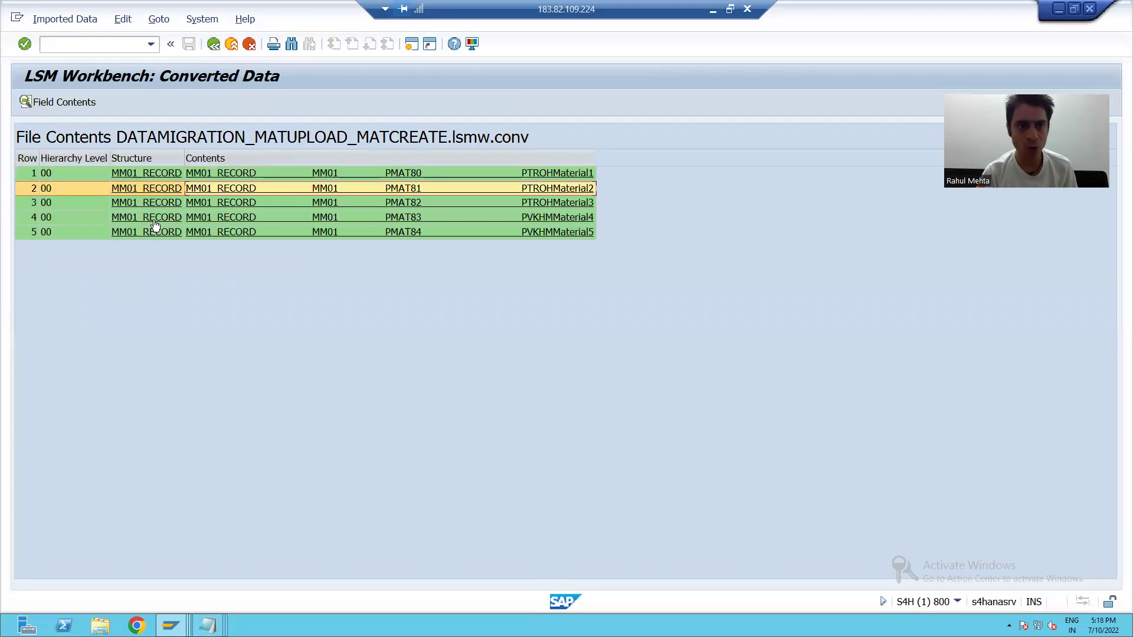
{"action": "double_click", "coordinate": [220, 203]}
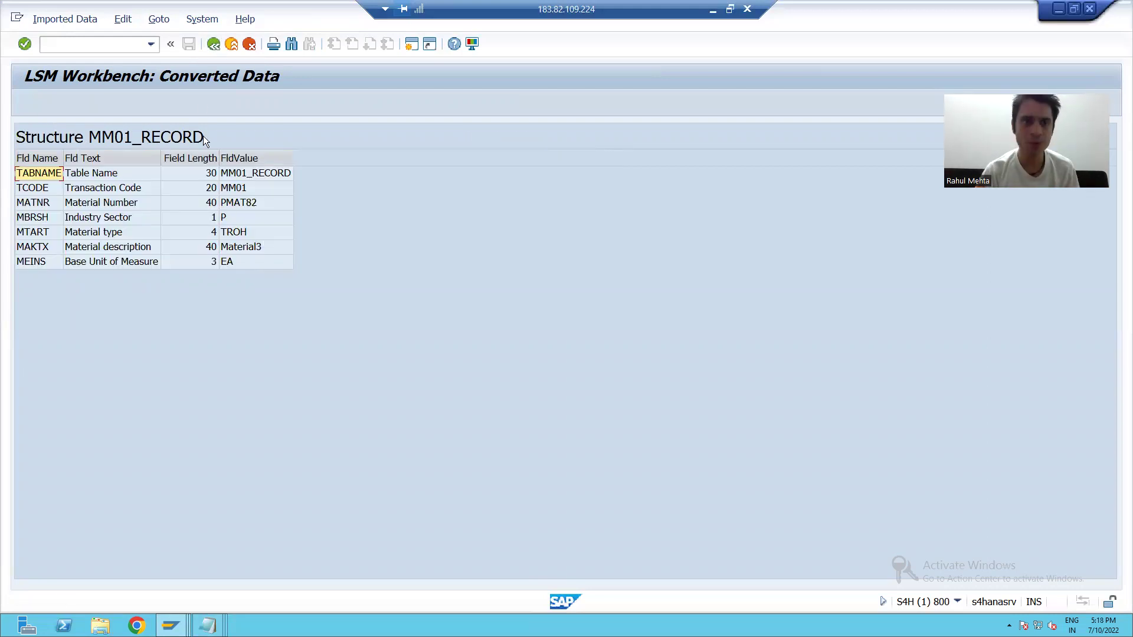
{"action": "left_click", "coordinate": [213, 44]}
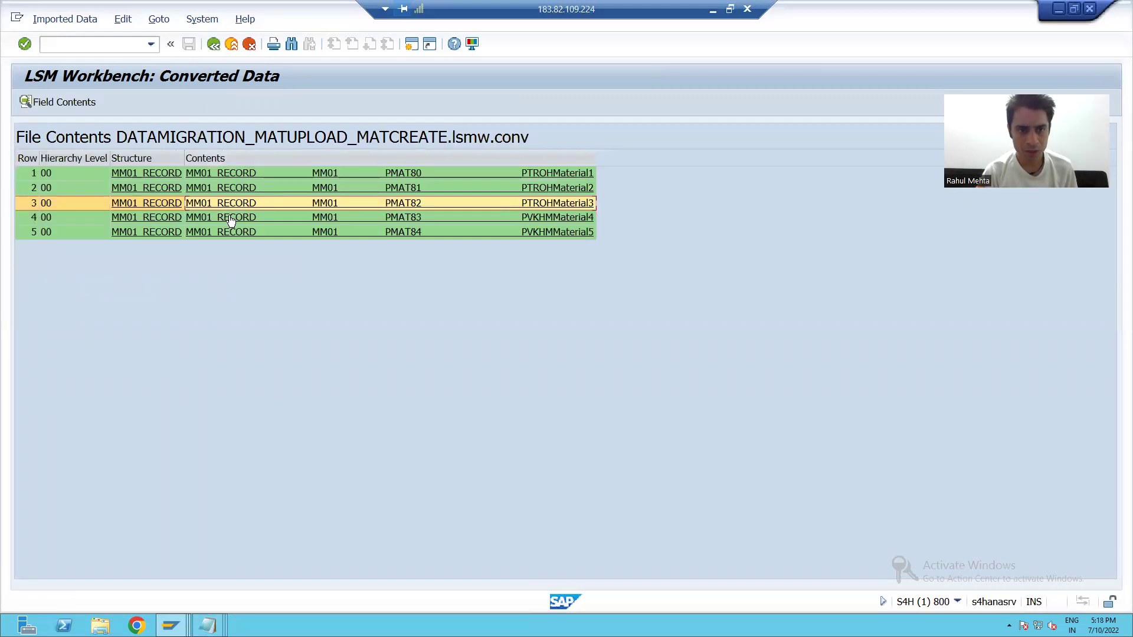
- Examine the converted field contents of records PMAT83 and PMAT84, then go back to the process step list
{"action": "double_click", "coordinate": [227, 220]}
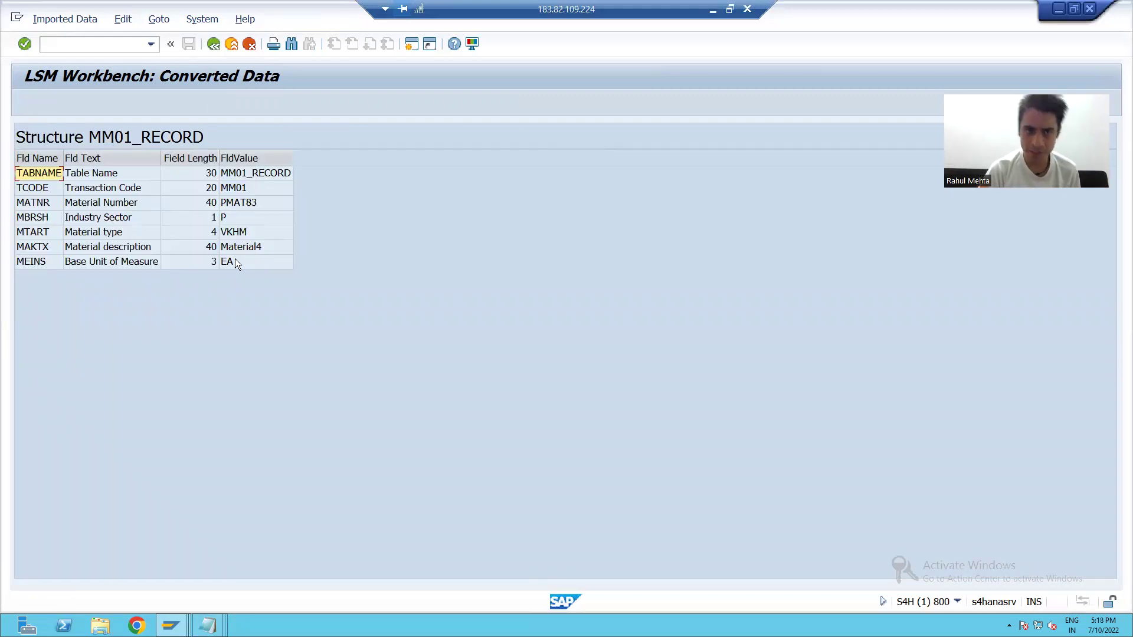
{"action": "left_click", "coordinate": [213, 45]}
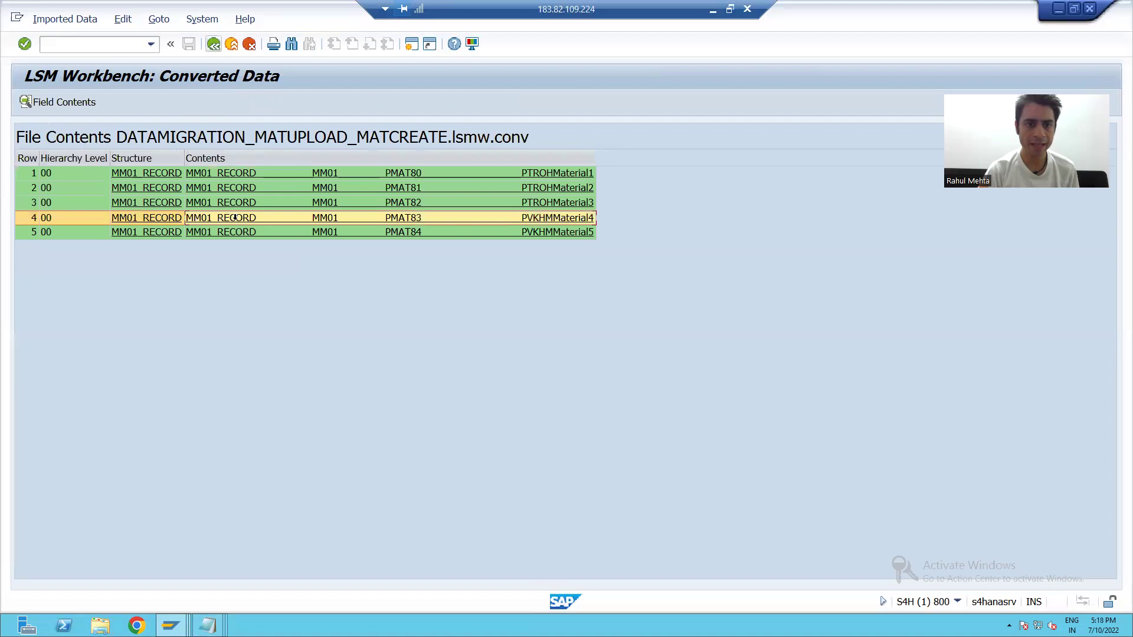
{"action": "double_click", "coordinate": [241, 230]}
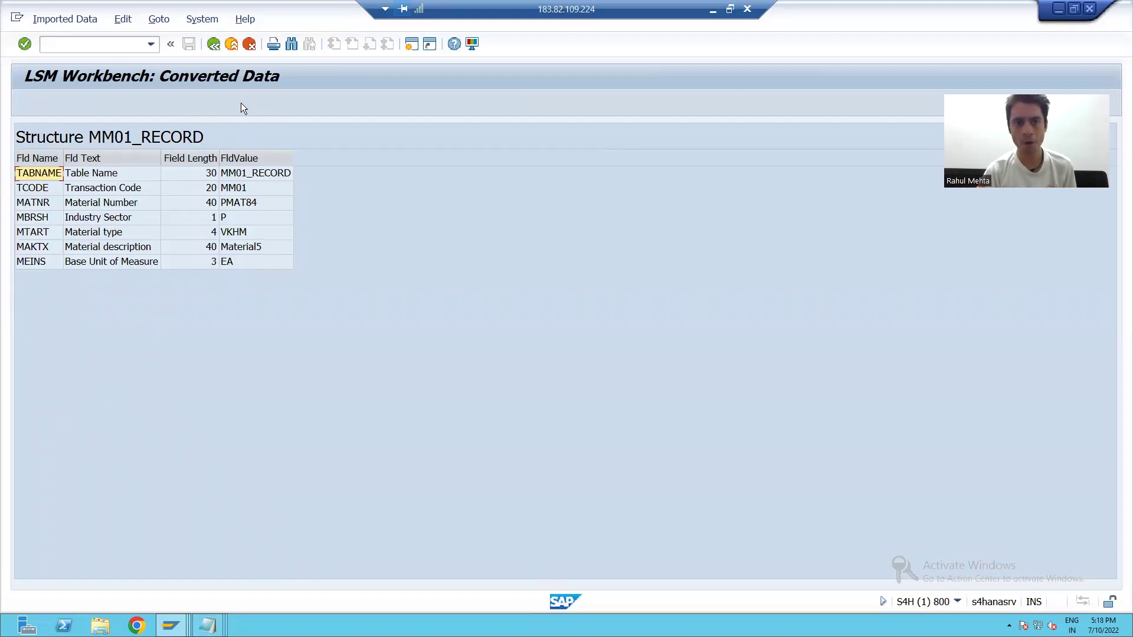
{"action": "left_click", "coordinate": [214, 45]}
{"action": "left_click", "coordinate": [213, 44]}
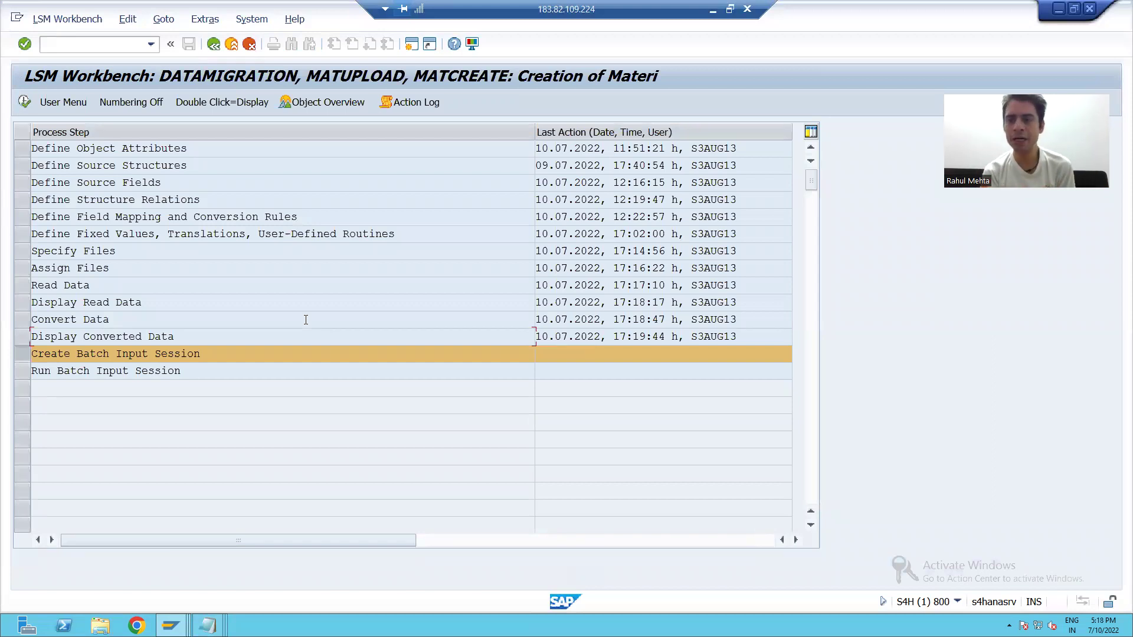
- Review the Legacy Materials file properties in the Specify Files process step and return to the process step list
{"action": "left_click", "coordinate": [22, 252]}
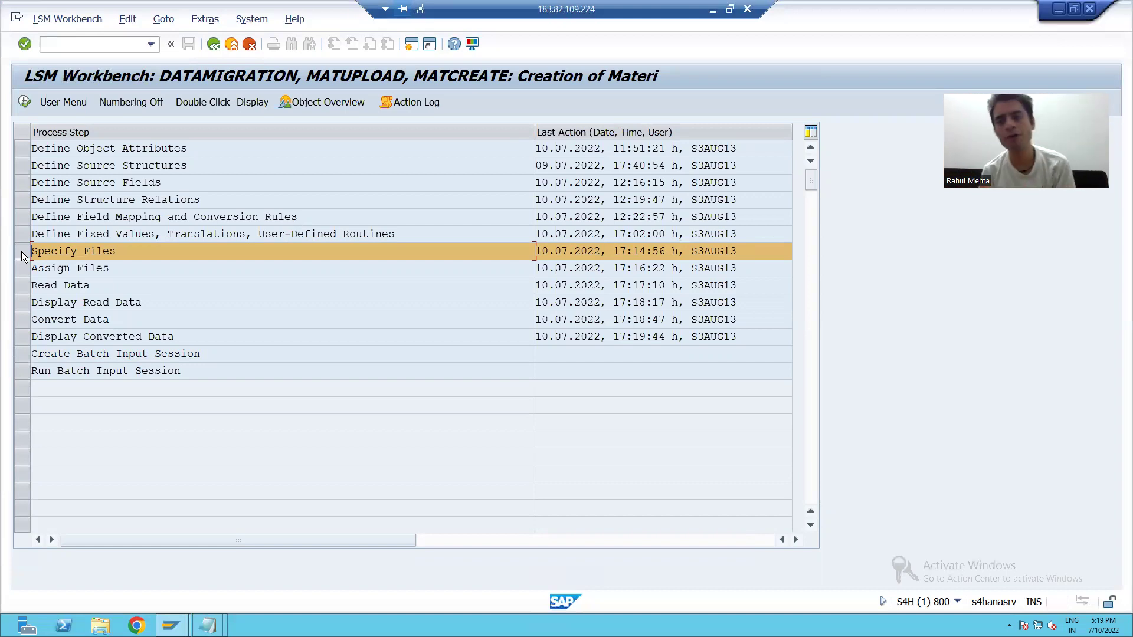
{"action": "left_click", "coordinate": [26, 102]}
{"action": "double_click", "coordinate": [348, 205]}
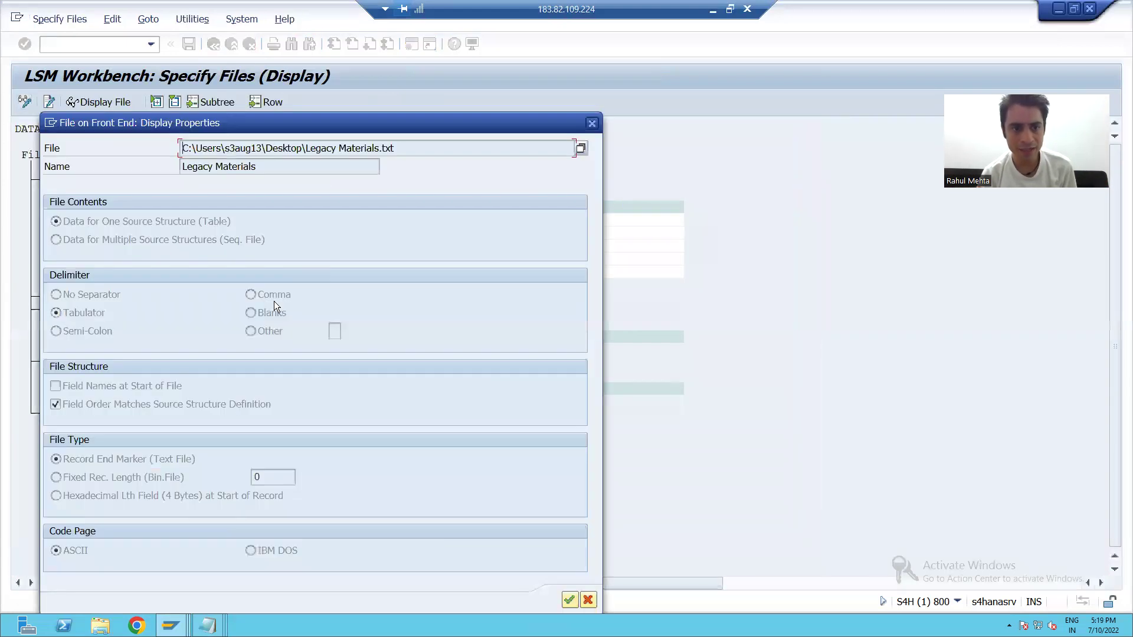
{"action": "left_click", "coordinate": [592, 124]}
{"action": "left_click", "coordinate": [213, 44]}
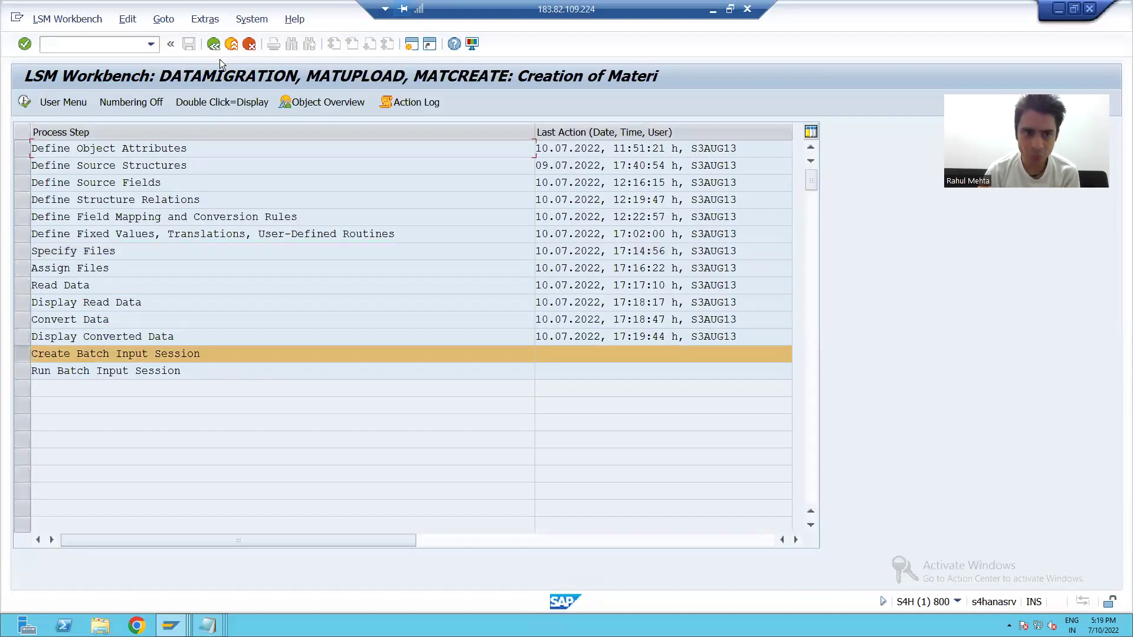
- Check the file assigned to the source structure SOURCE_STR in the Assign Files process step, then return to the process step list
{"action": "left_click", "coordinate": [27, 269]}
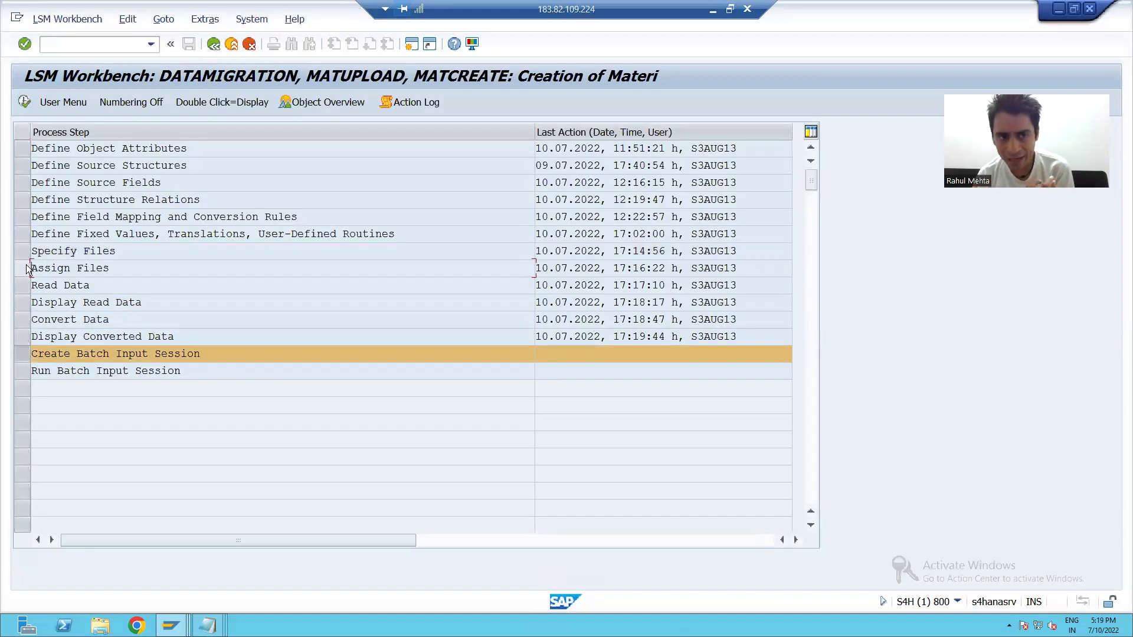
{"action": "left_click", "coordinate": [26, 268]}
{"action": "left_click", "coordinate": [24, 102]}
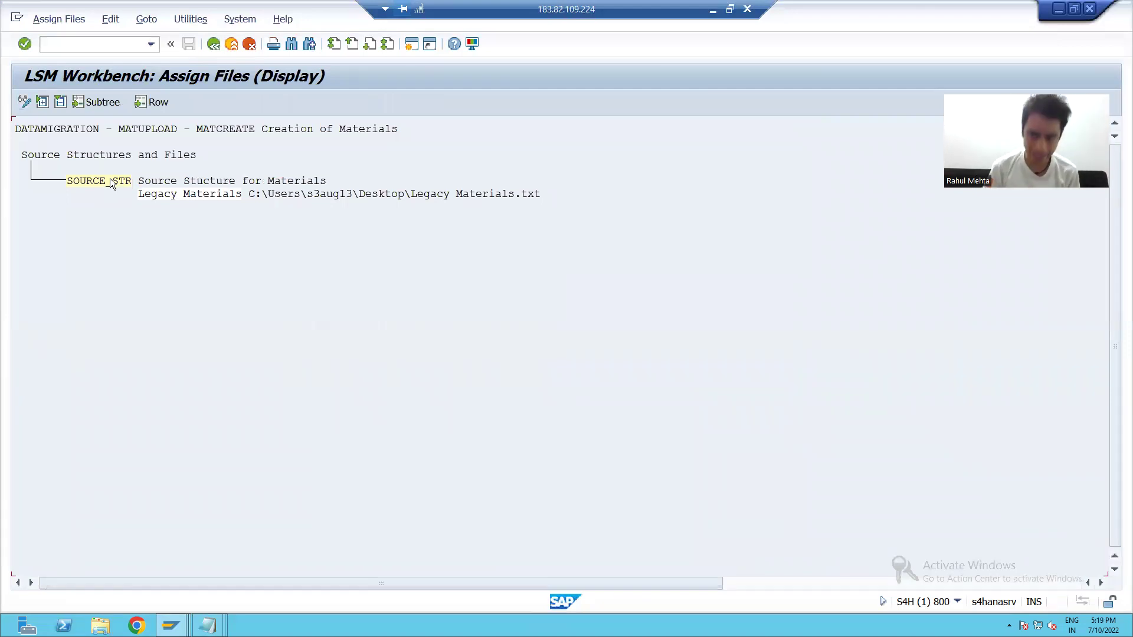
{"action": "left_click", "coordinate": [213, 44]}
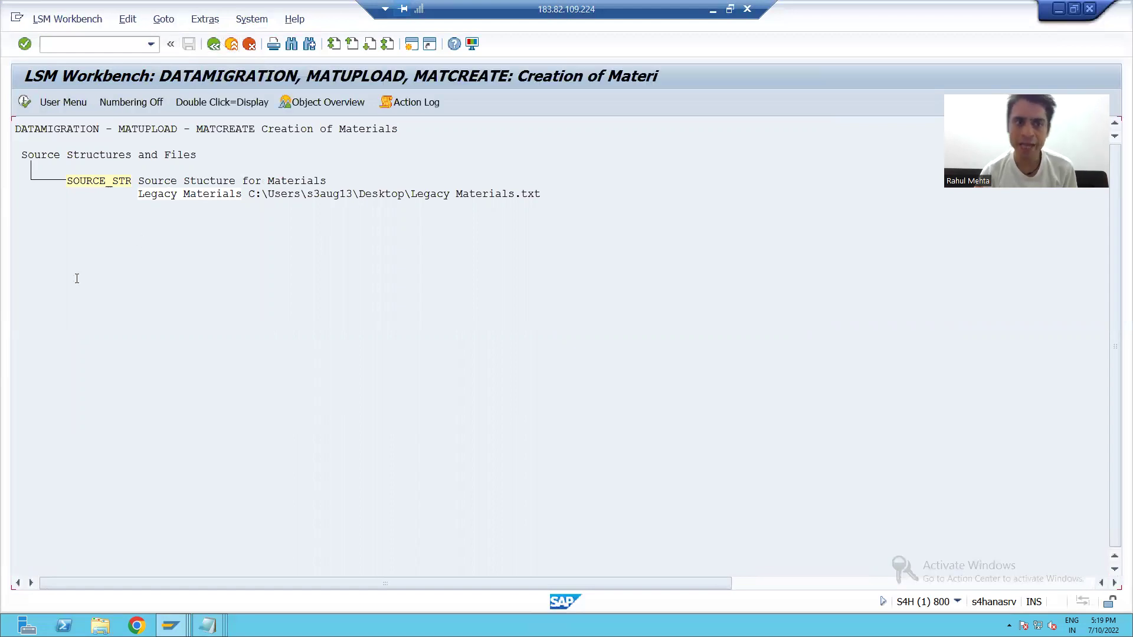
{"action": "left_click", "coordinate": [101, 296]}
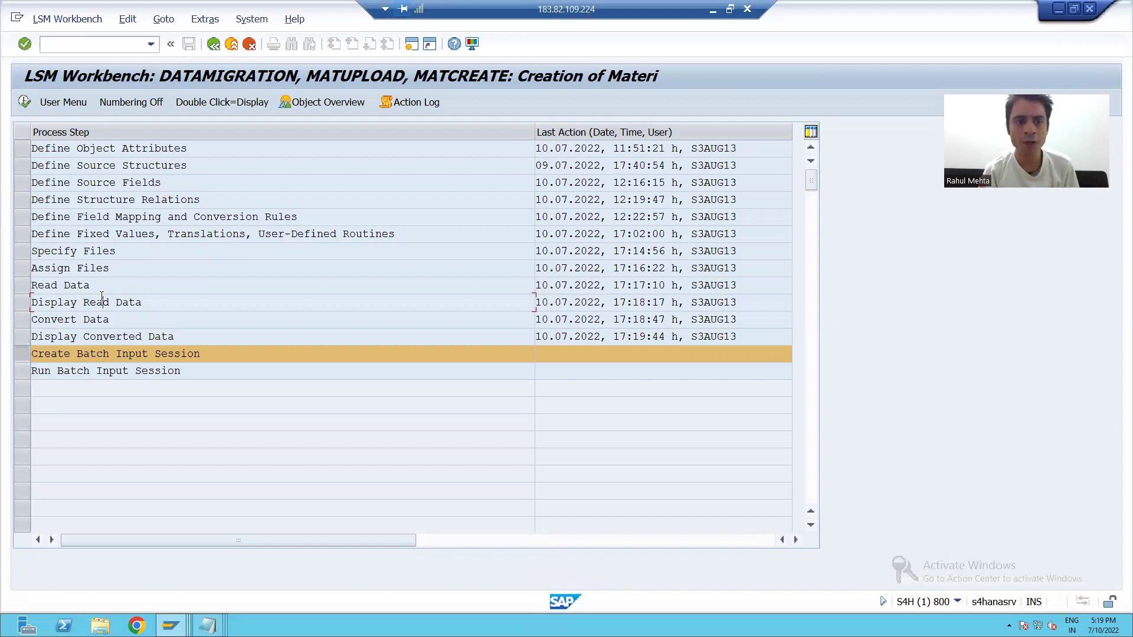
{"action": "left_click", "coordinate": [98, 320]}
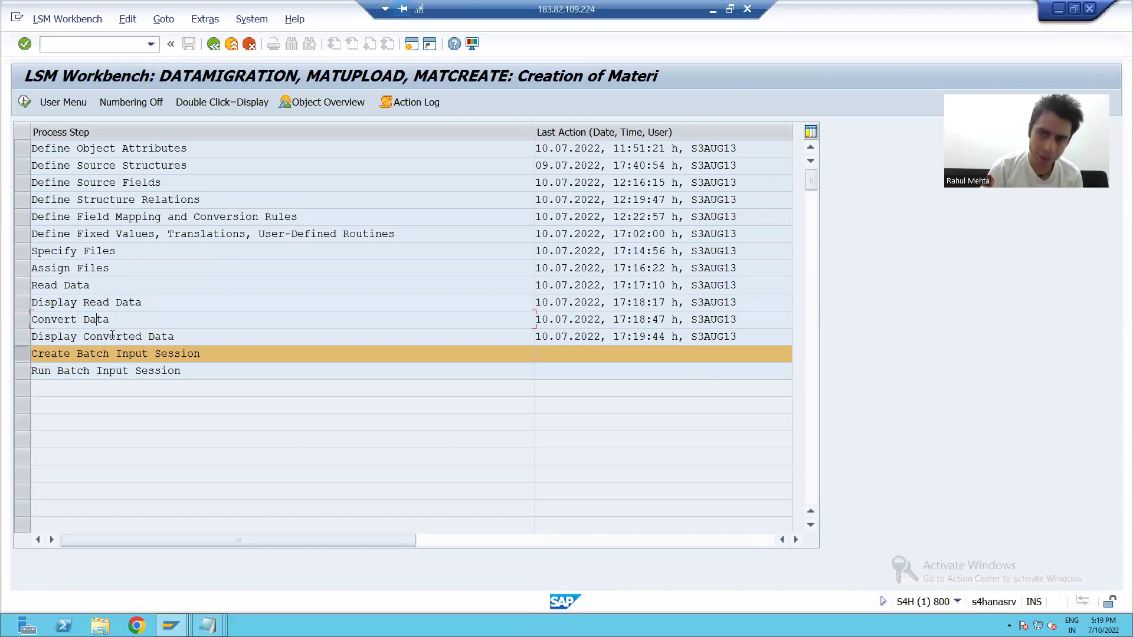